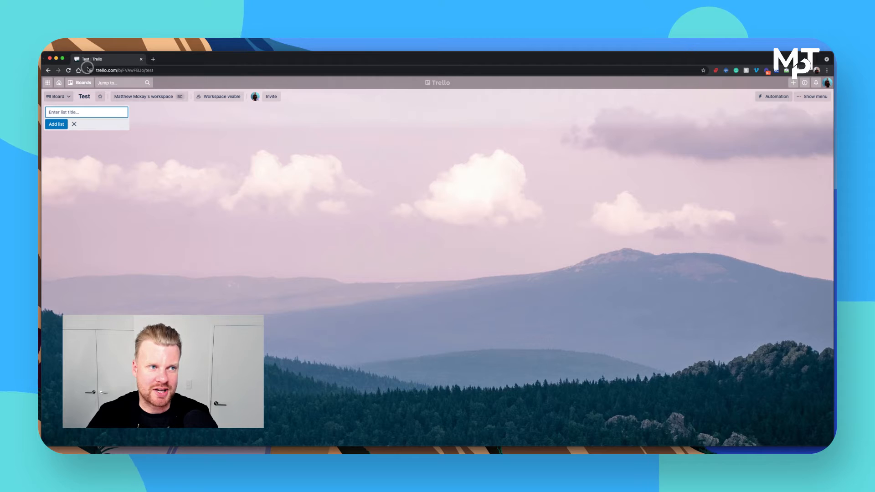
pyautogui.moveTo(237, 61); pyautogui.dragTo(236, 60)
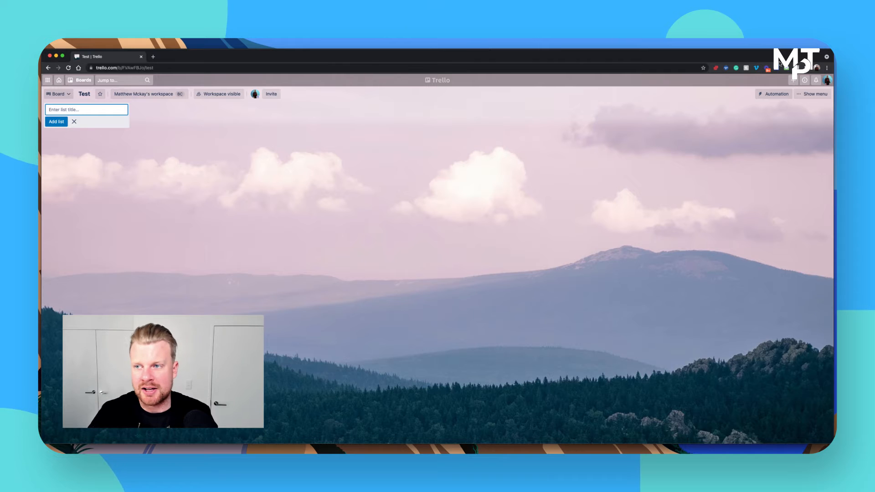
# Change the board background to the custom blue image with the standing man, and close the board menu
pyautogui.click(813, 94)
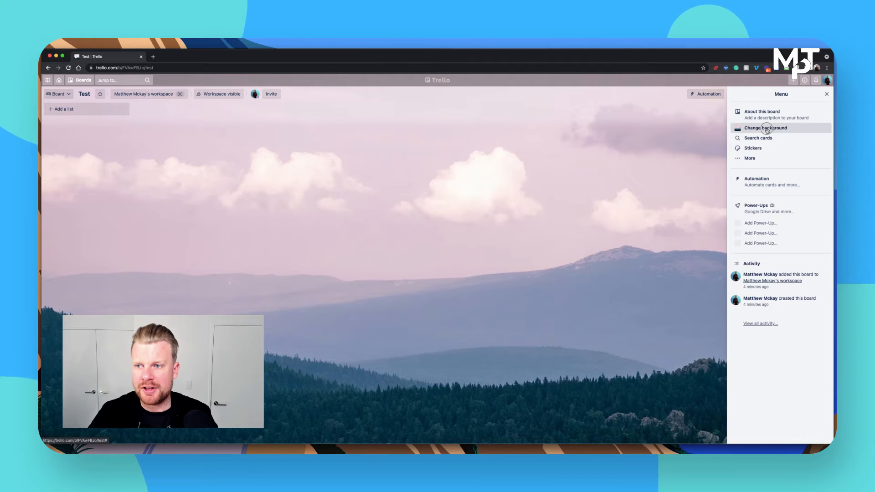
pyautogui.click(756, 128)
pyautogui.click(806, 181)
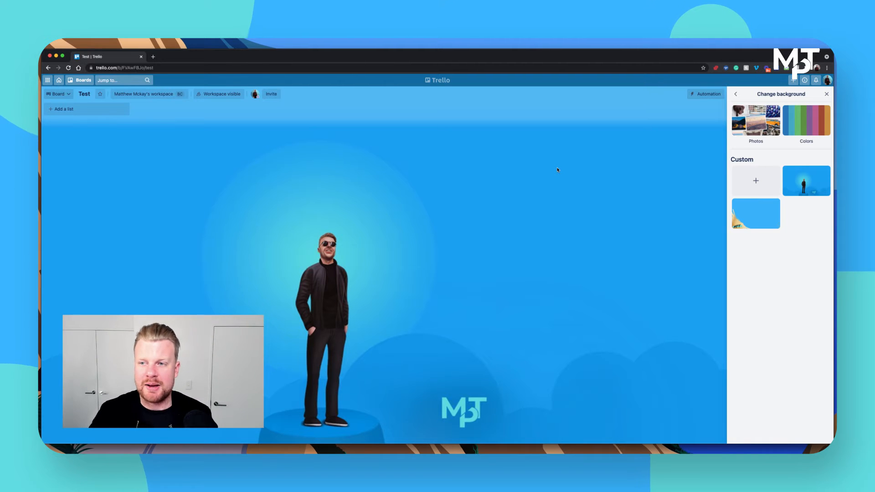
pyautogui.click(735, 94)
pyautogui.click(827, 95)
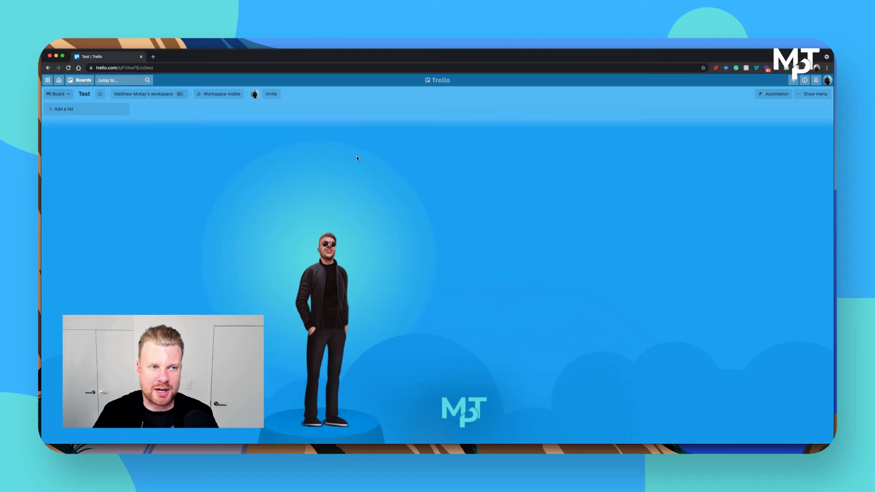
# Add a list titled "Content Idea" to the board
pyautogui.click(73, 112)
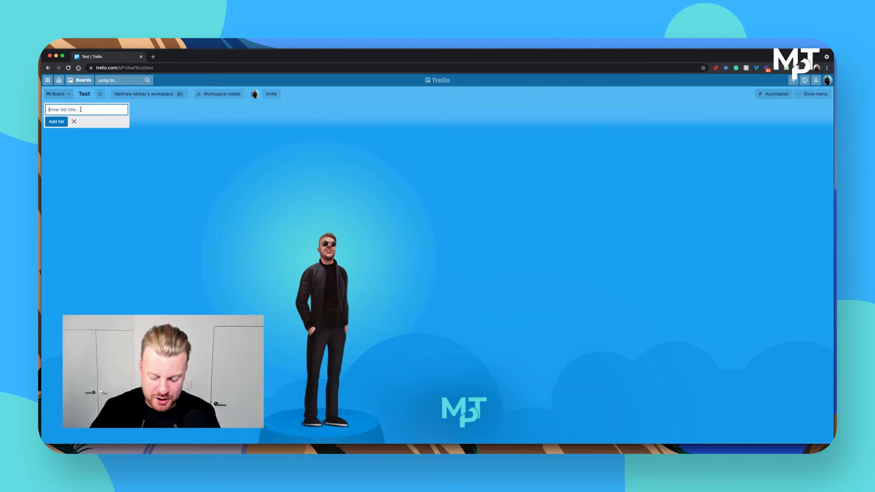
pyautogui.write('Content')
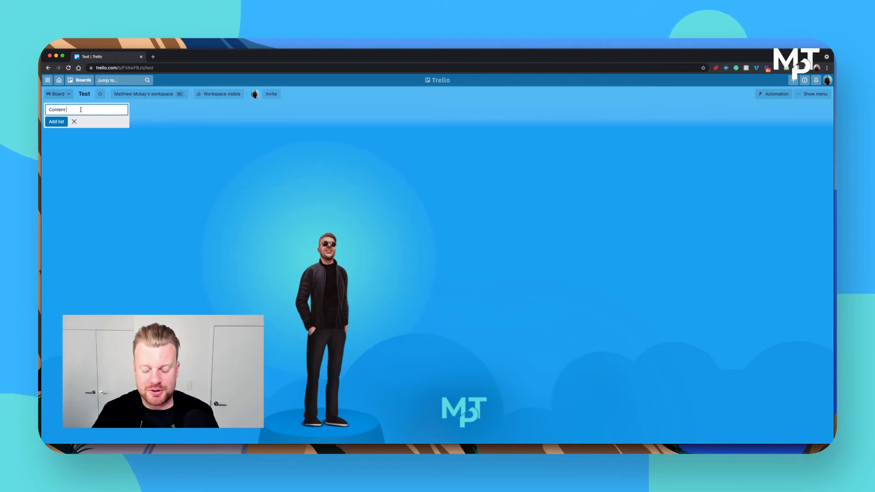
pyautogui.write(' Idwea')
pyautogui.press('BackSpace')
pyautogui.press('BackSpace')
pyautogui.press('BackSpace')
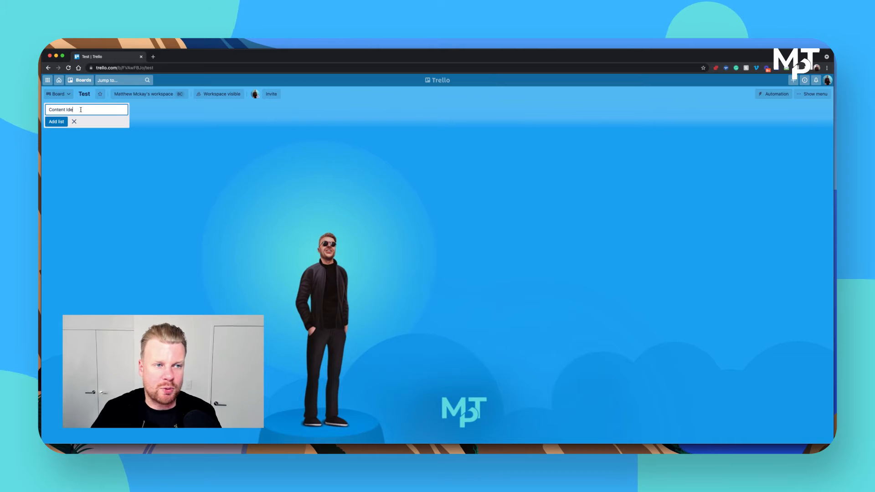
pyautogui.write('eas')
pyautogui.press('BackSpace')
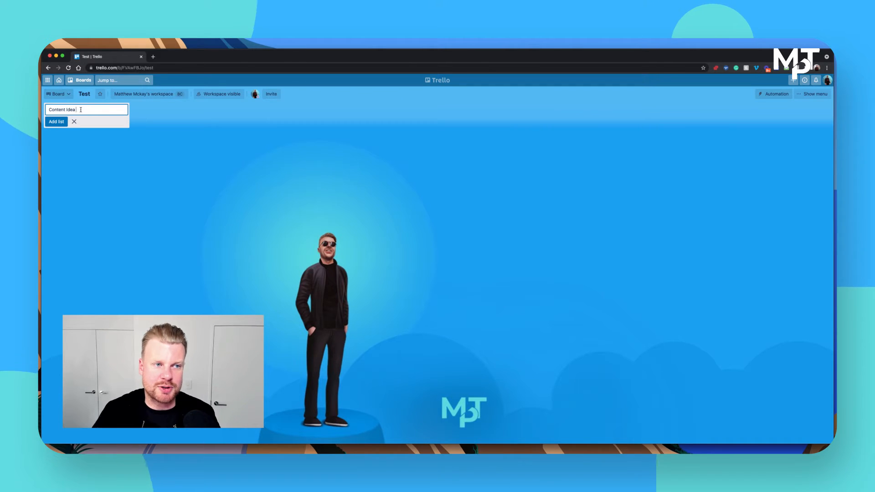
pyautogui.click(93, 141)
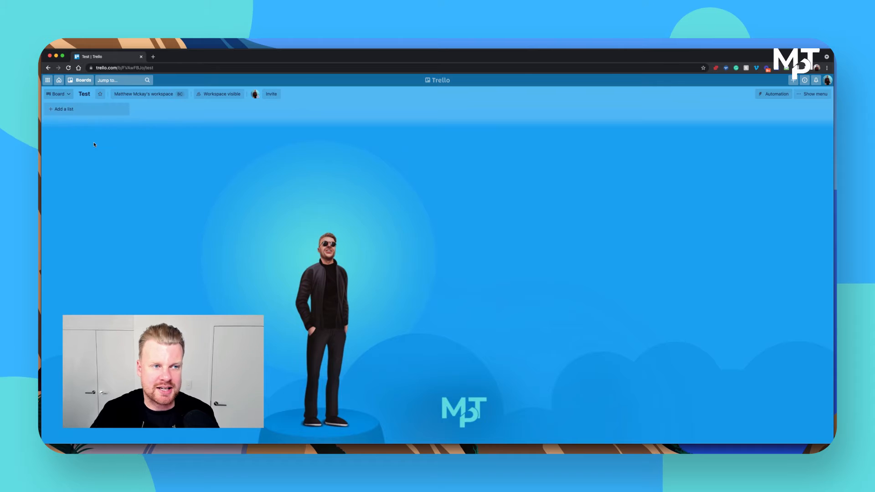
pyautogui.click(62, 109)
pyautogui.click(57, 122)
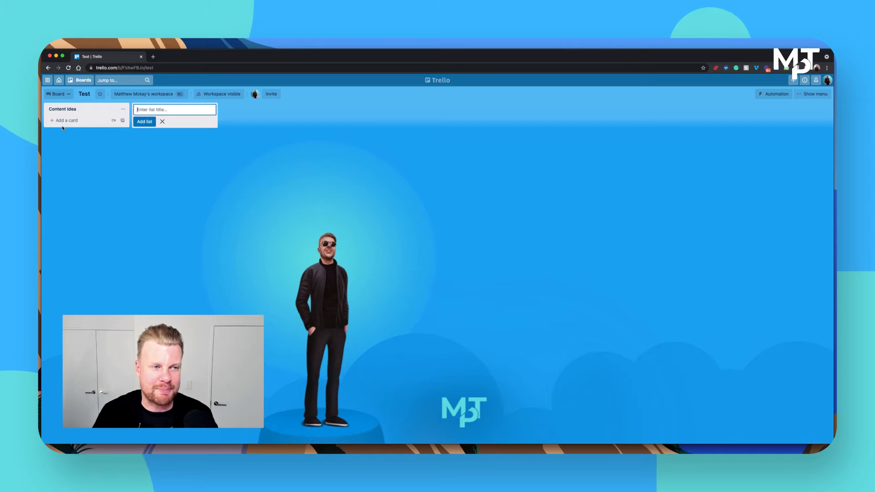
# Add a card titled "How-To Video" to the Content Idea list
pyautogui.click(66, 121)
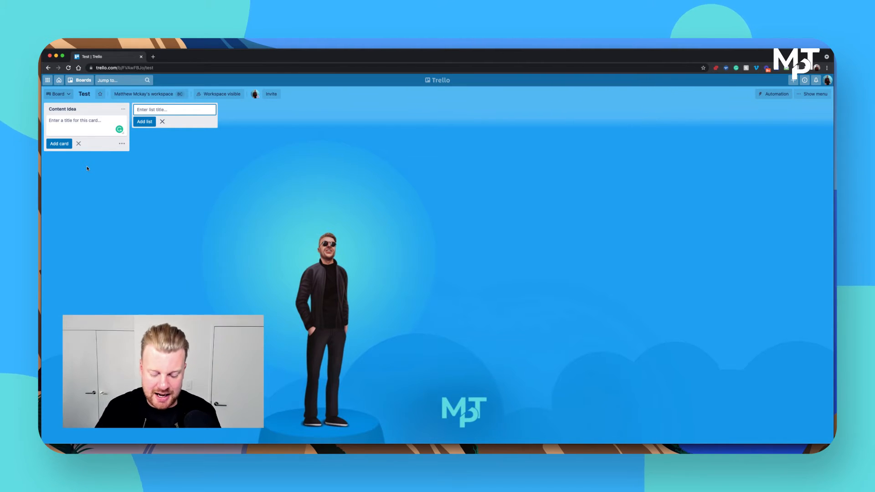
pyautogui.write('ow T')
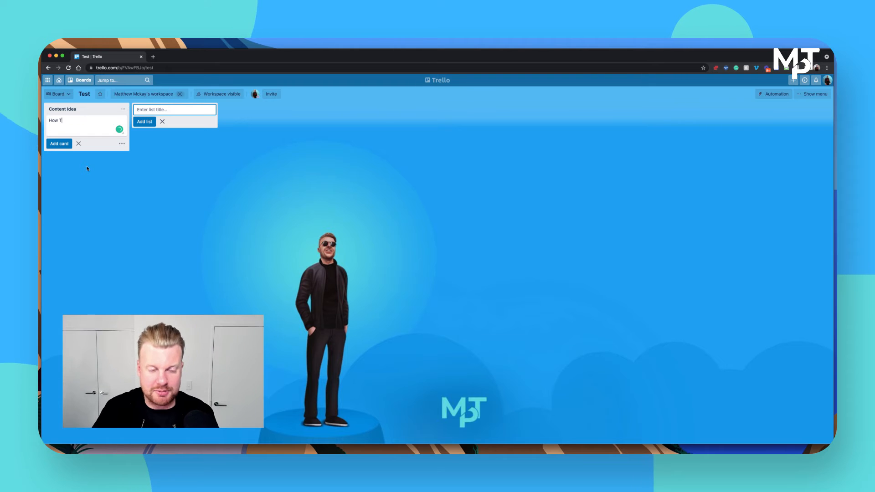
pyautogui.write('o Video')
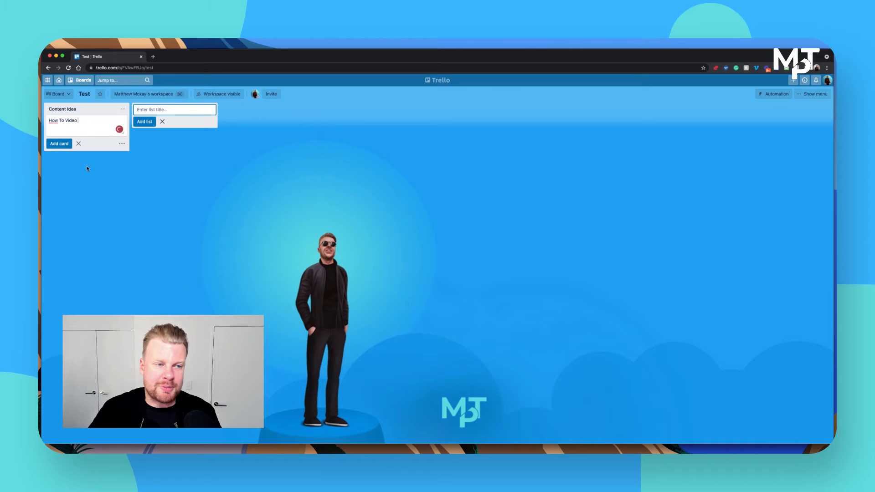
pyautogui.click(59, 128)
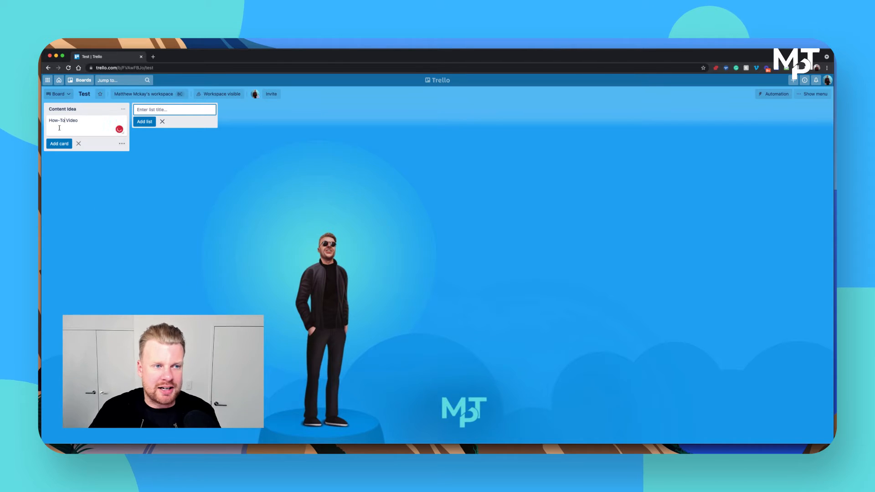
pyautogui.click(69, 164)
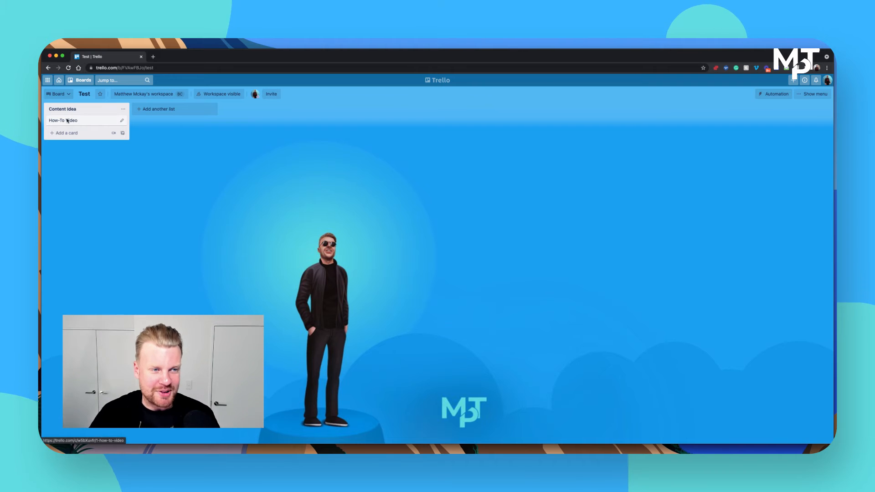
# Open the How-To Video card and enter the headings "#Facebook" and "#Instagram" in its description, separated by blank lines
pyautogui.click(69, 121)
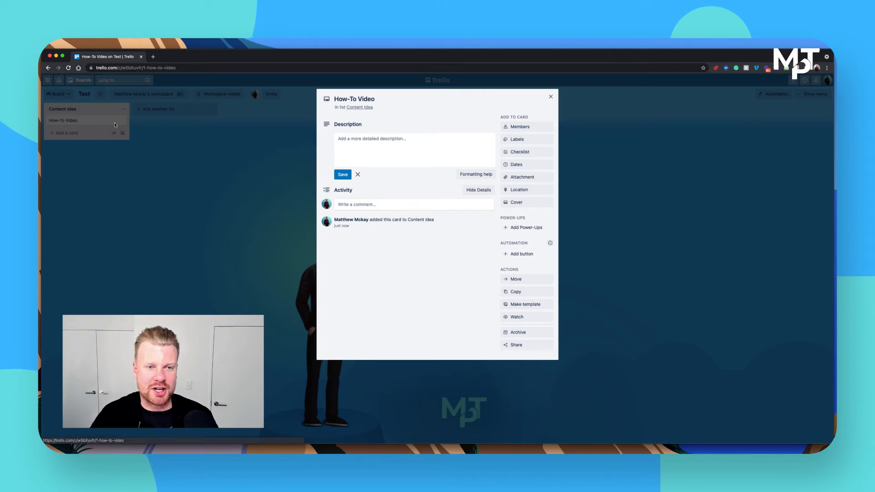
pyautogui.click(395, 145)
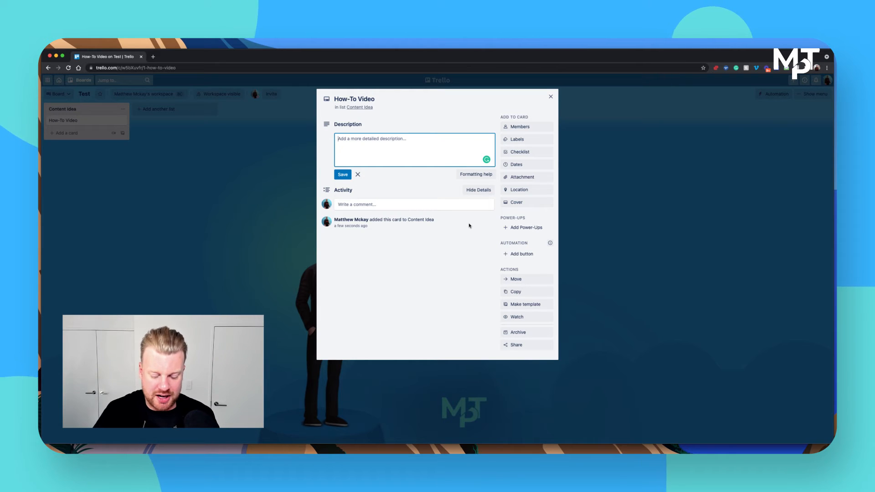
pyautogui.write('#Faceboo')
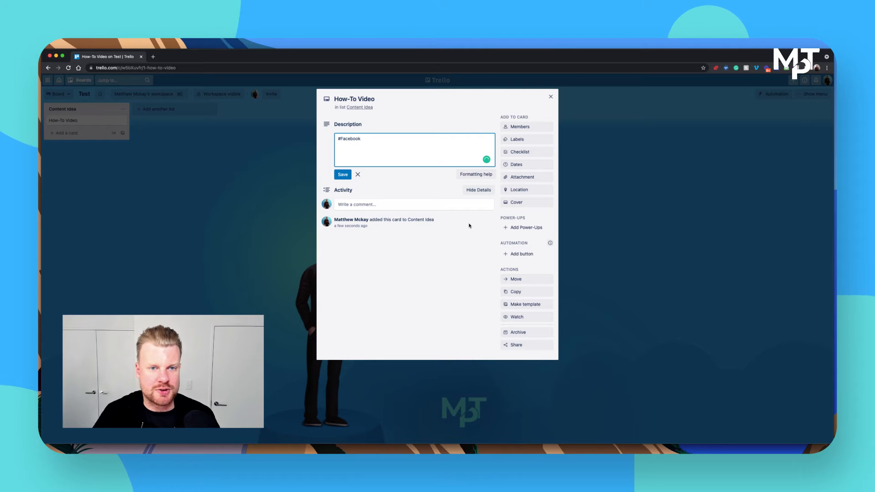
pyautogui.write('k')
pyautogui.press('Return')
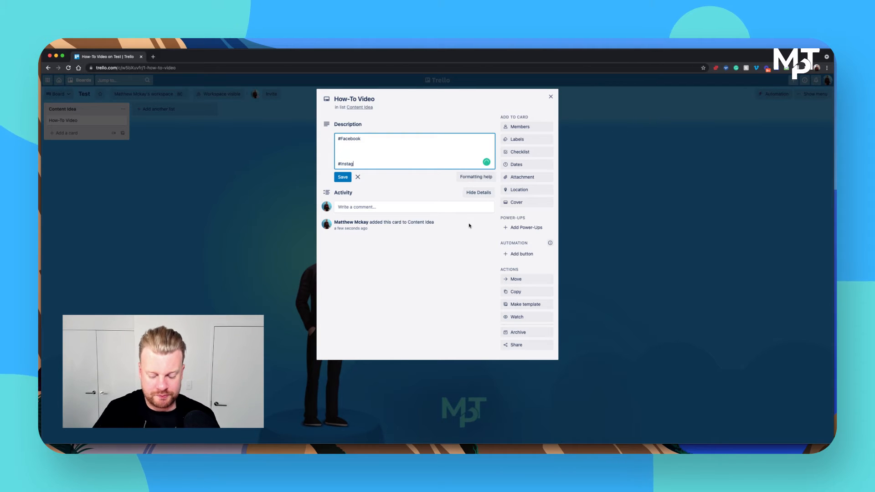
pyautogui.press('Return')
pyautogui.press('Return')
pyautogui.press('Return')
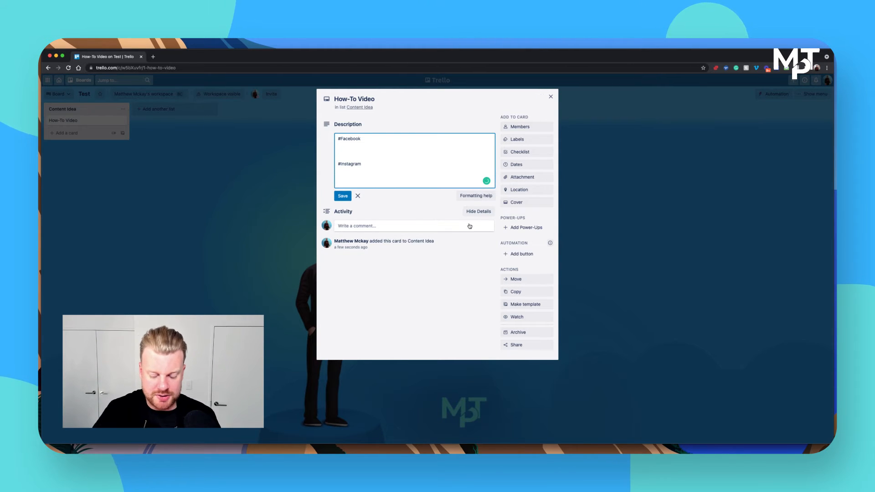
# Add the heading "#Tik Tok/Insta Reel" beneath the Instagram section of the card description
pyautogui.write('#Tik ')
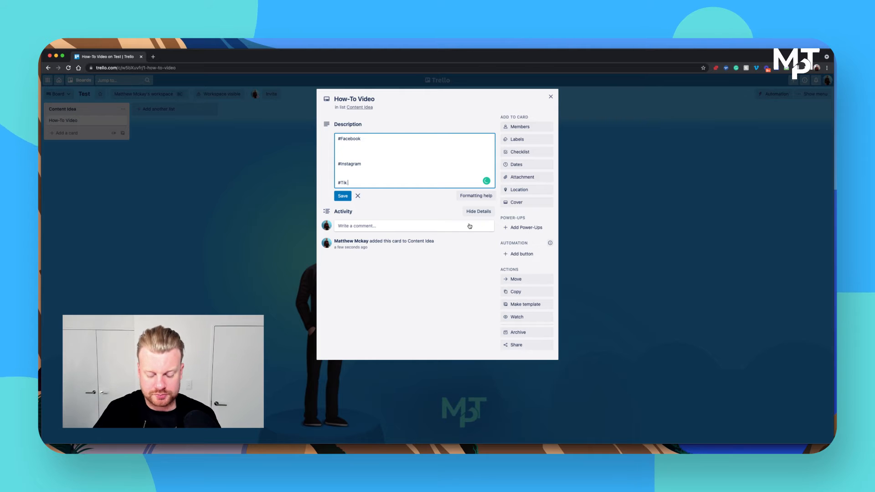
pyautogui.write('Tik')
pyautogui.press('BackSpace')
pyautogui.press('BackSpace')
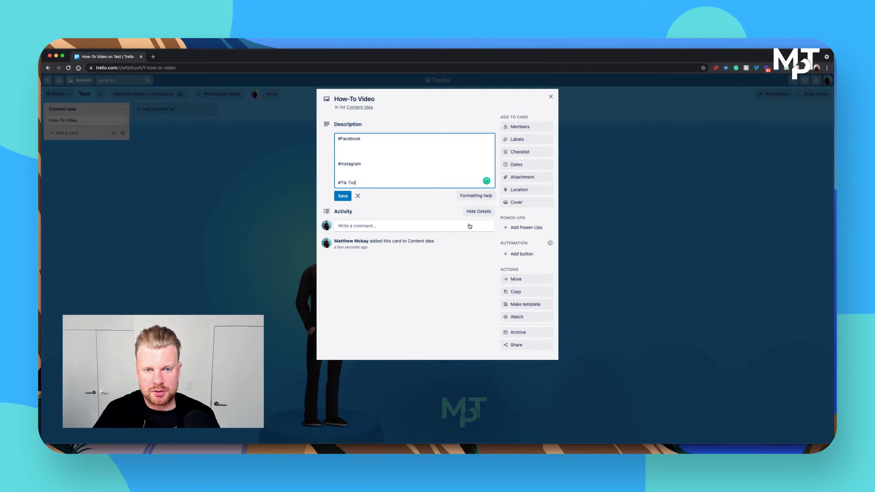
pyautogui.write('o')
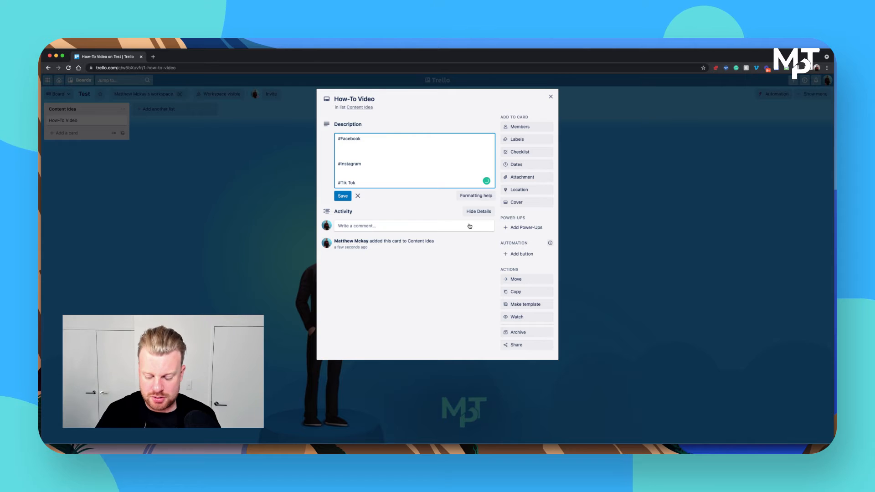
pyautogui.press('BackSpace')
pyautogui.write('k/Ins')
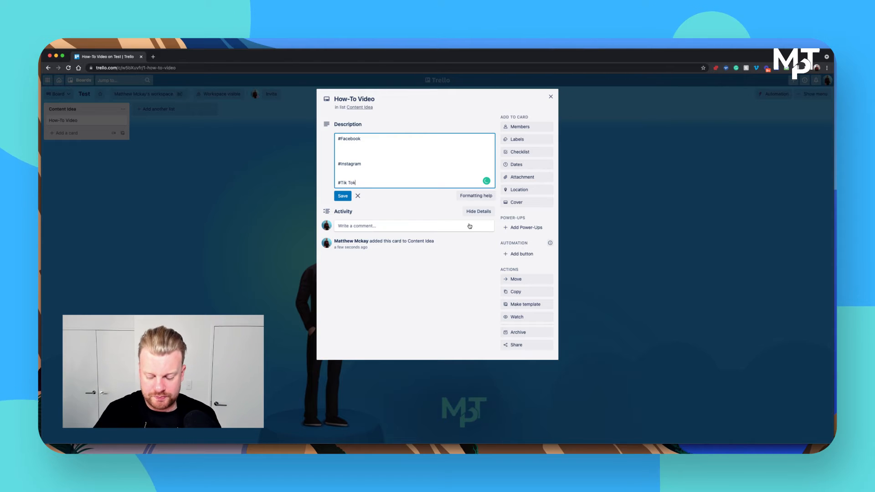
pyautogui.write('tfae')
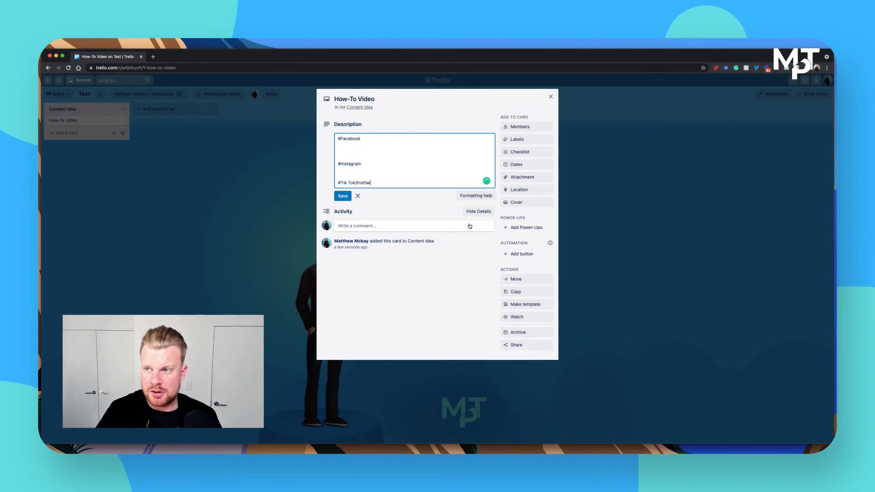
pyautogui.press('BackSpace')
pyautogui.write('a Re')
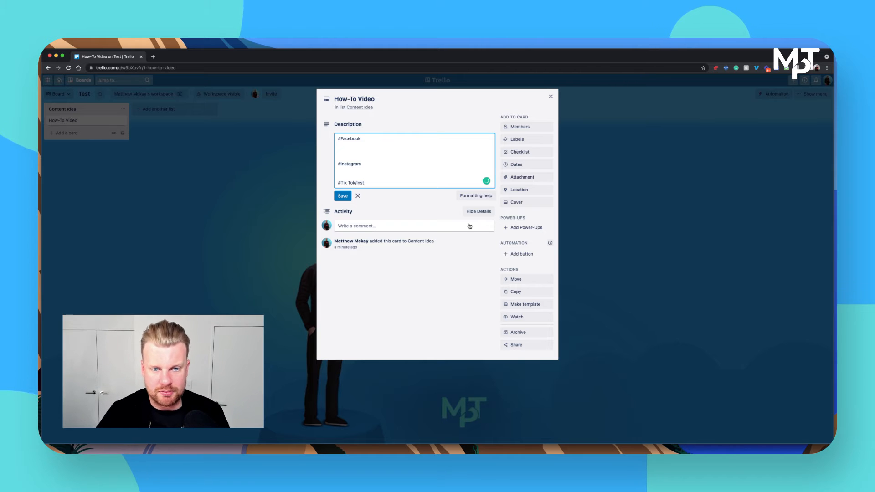
pyautogui.write('ll ')
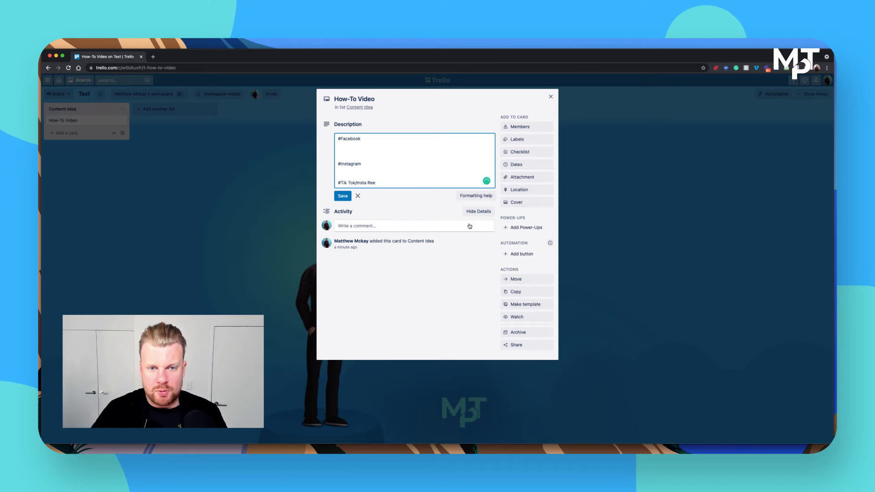
pyautogui.write('l')
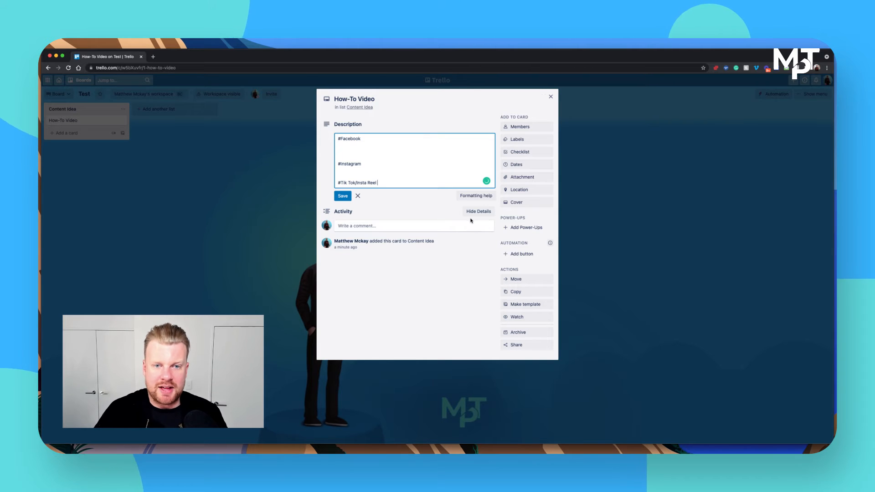
# Enter the placeholder text "ahahahahaa" on the line beneath the #Facebook heading
pyautogui.click(362, 144)
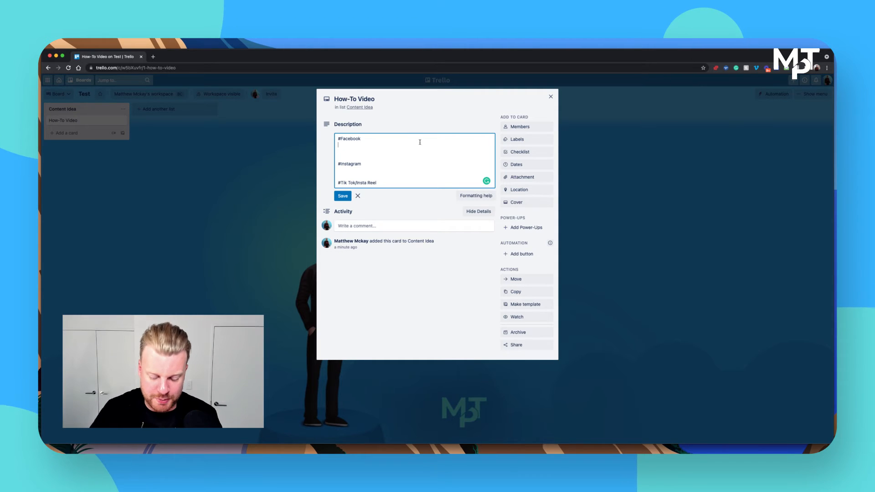
pyautogui.write('Disc')
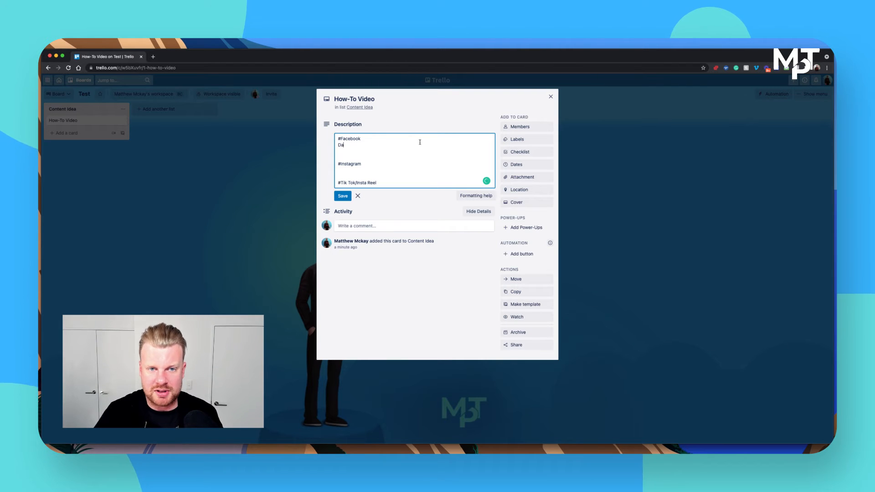
pyautogui.write('ahahahaa')
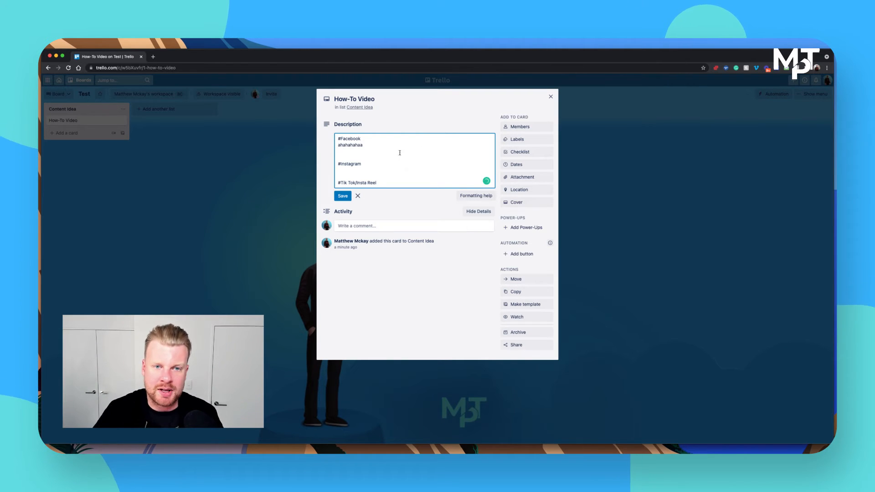
# Copy the Facebook placeholder text beneath #Instagram and enter "blahhahanaha" beneath #Tik Tok/Insta Reel
pyautogui.hotkey('shift', 'Left')
pyautogui.hotkey('shift', 'Left')
pyautogui.hotkey('shift', 'Left')
pyautogui.hotkey('shift', 'Left')
pyautogui.hotkey('shift', 'Left')
pyautogui.hotkey('shift', 'Left')
pyautogui.hotkey('shift', 'Left')
pyautogui.hotkey('shift', 'Left')
pyautogui.hotkey('shift', 'Left')
pyautogui.hotkey('shift', 'Left')
pyautogui.hotkey('shift', 'Left')
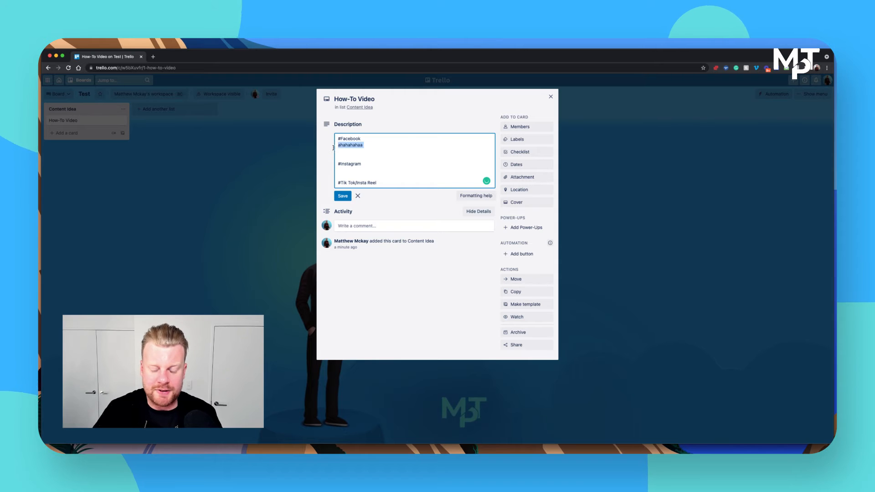
pyautogui.hotkey('ctrl', 'c')
pyautogui.click(360, 170)
pyautogui.hotkey('ctrl', 'v')
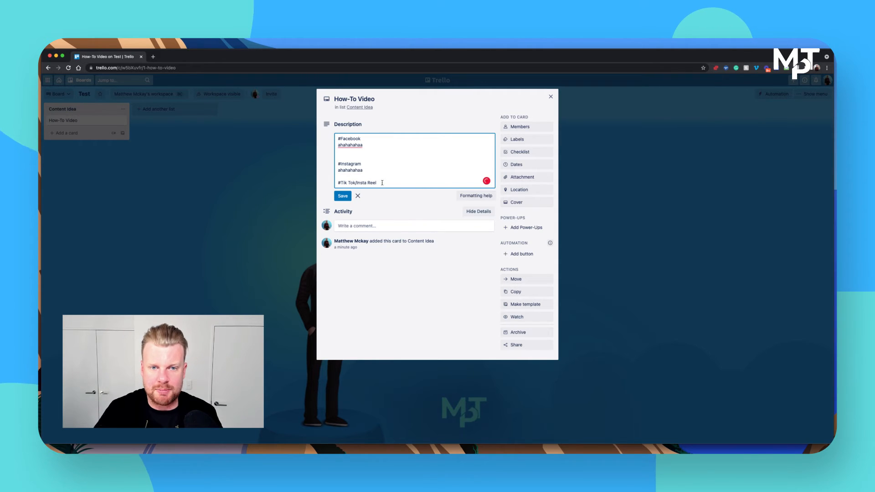
pyautogui.press('Return')
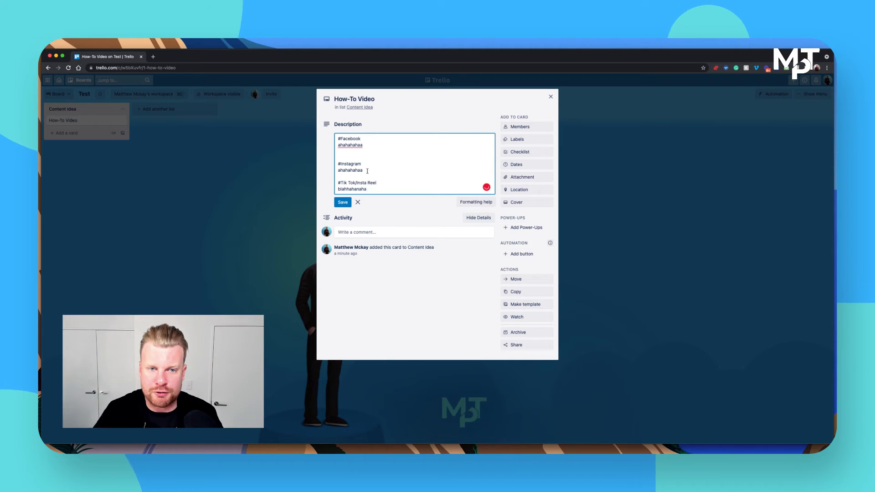
# Add the sample hashtag "#Facebook" below the Facebook placeholder text in the card description, separated by blank lines
pyautogui.click(343, 152)
pyautogui.press('Return')
pyautogui.press('Return')
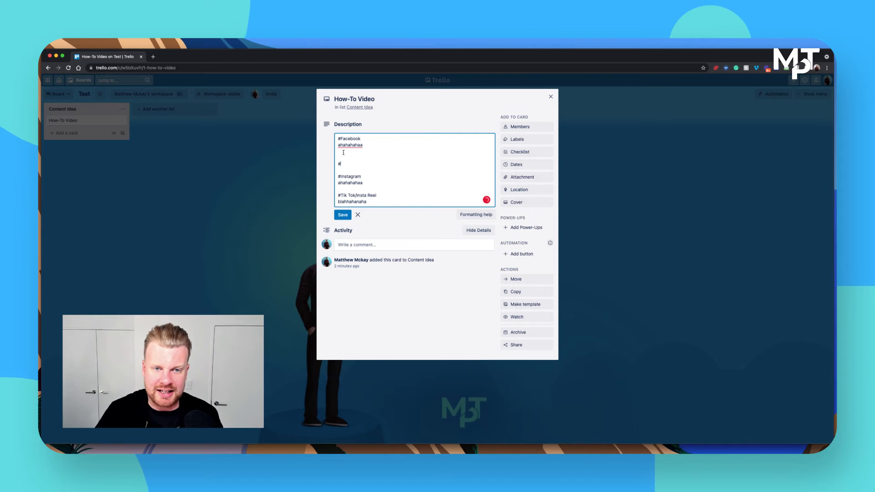
pyautogui.write('#Faceb')
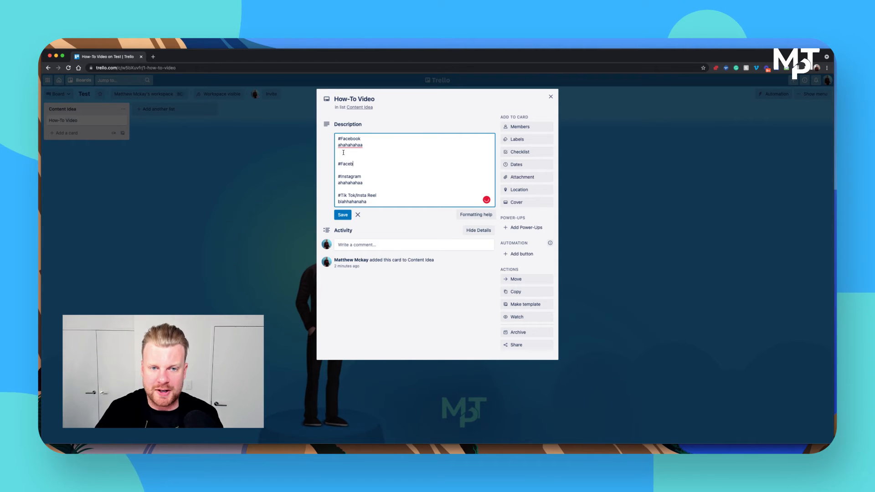
pyautogui.write('p')
pyautogui.press('BackSpace')
pyautogui.write('oo')
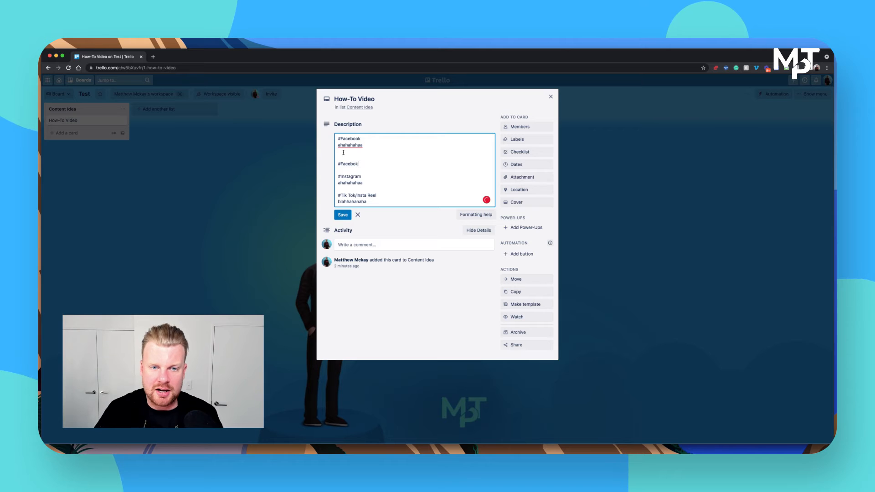
pyautogui.write('k')
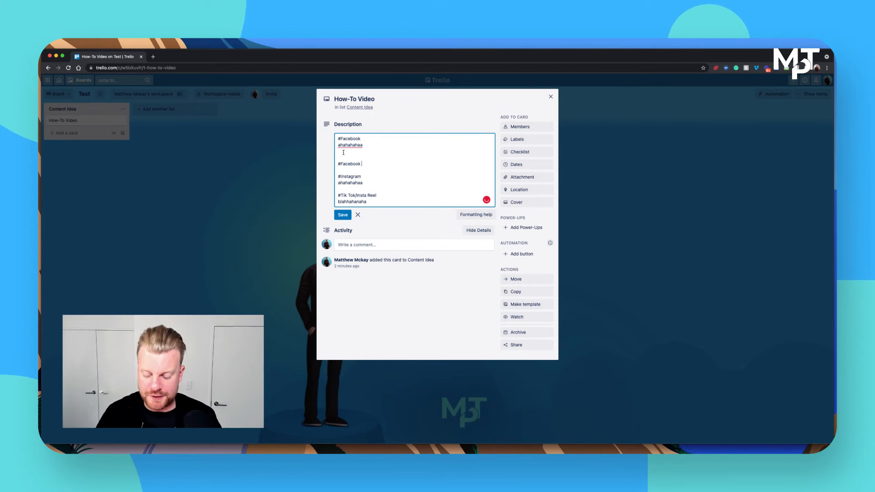
# Add the sample hashtag "#hashtag" on the line beneath the second #Facebook in the description
pyautogui.press('Return')
pyautogui.write('#hastga')
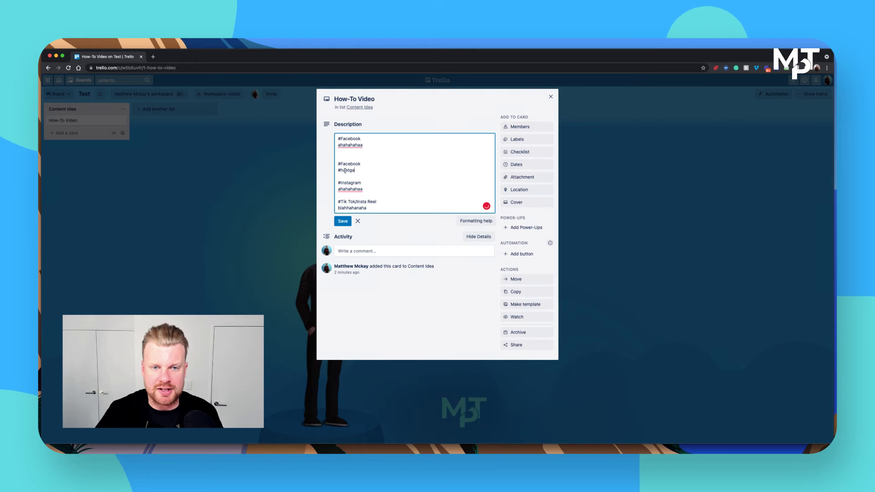
pyautogui.press('BackSpace')
pyautogui.press('BackSpace')
pyautogui.press('BackSpace')
pyautogui.write('htag')
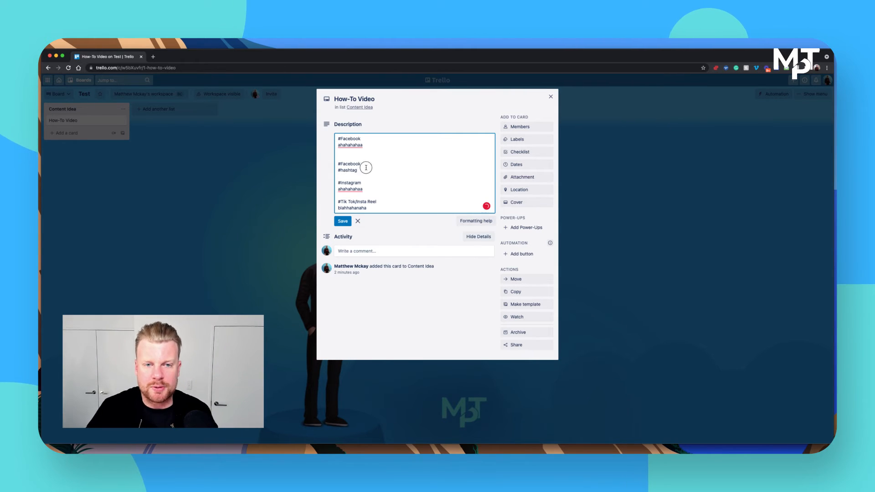
# Copy the #Facebook and #hashtag lines to the end of the Instagram and Tik Tok/Insta Reel sections
pyautogui.moveTo(366, 168); pyautogui.dragTo(339, 163)
pyautogui.click(364, 196)
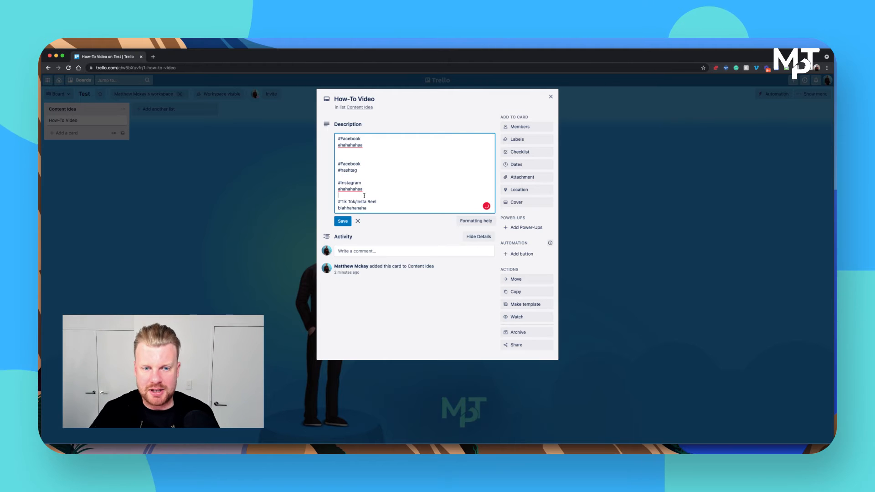
pyautogui.hotkey('ctrl', 'v')
pyautogui.hotkey('ctrl', 'v')
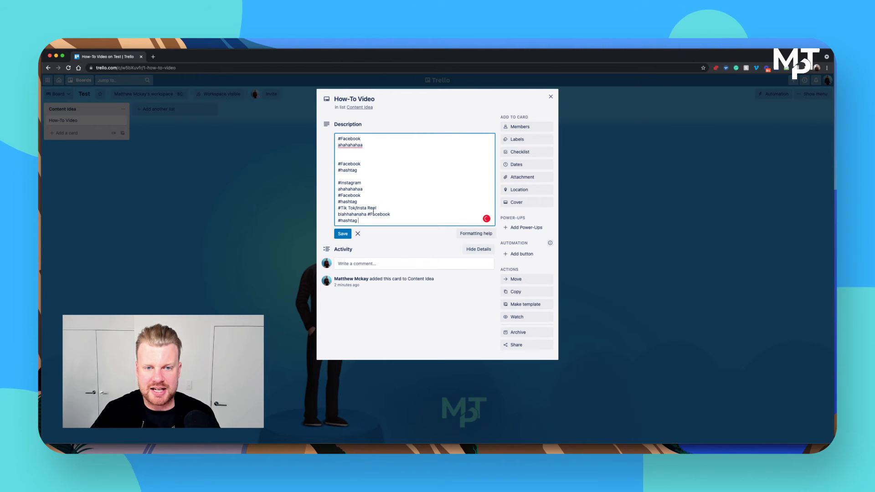
# Make the #Tik Tok/Insta Reel, #Facebook and #Instagram section headings bold and save the card description
pyautogui.moveTo(377, 208); pyautogui.dragTo(338, 208)
pyautogui.hotkey('ctrl', 'b')
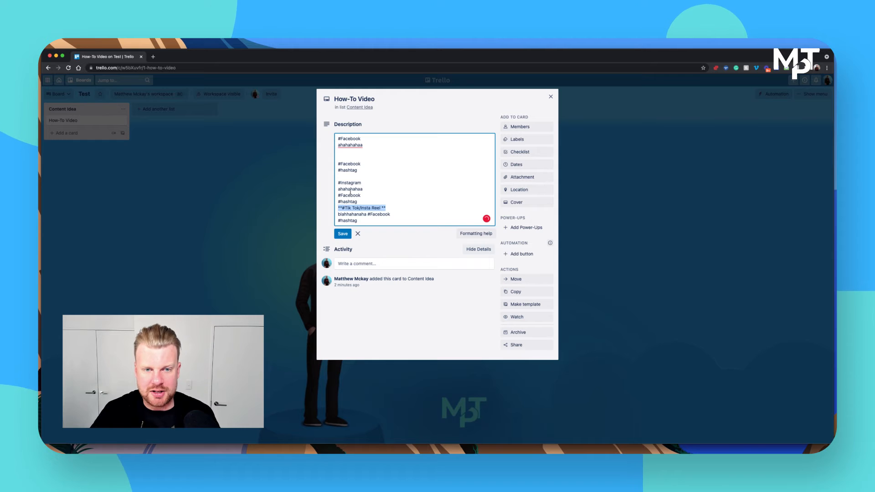
pyautogui.moveTo(365, 181); pyautogui.dragTo(333, 183)
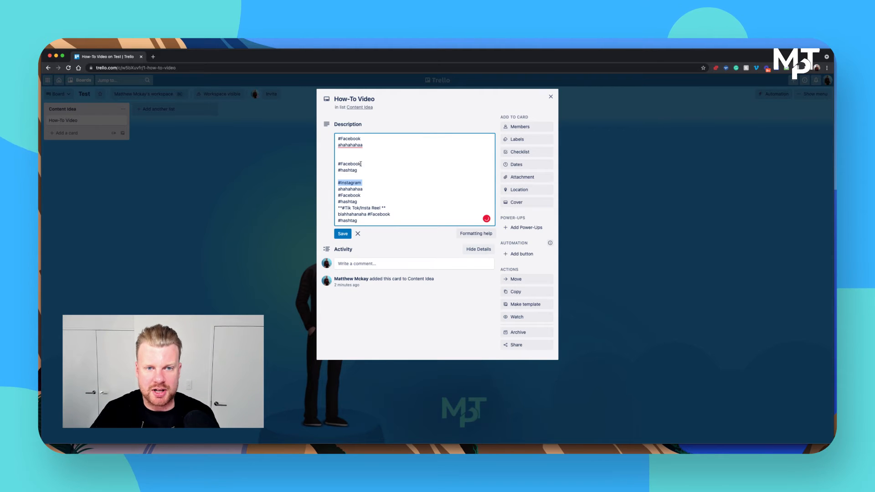
pyautogui.click(361, 138)
pyautogui.moveTo(338, 139); pyautogui.dragTo(365, 140)
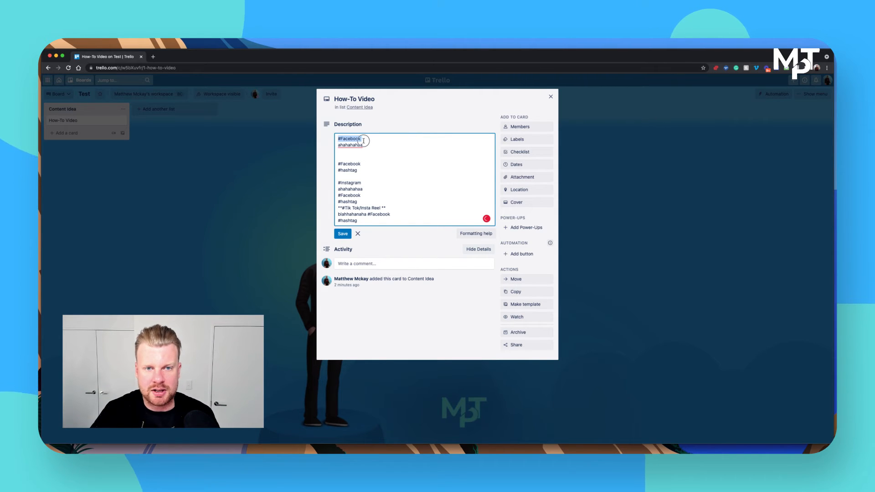
pyautogui.press('super+b')
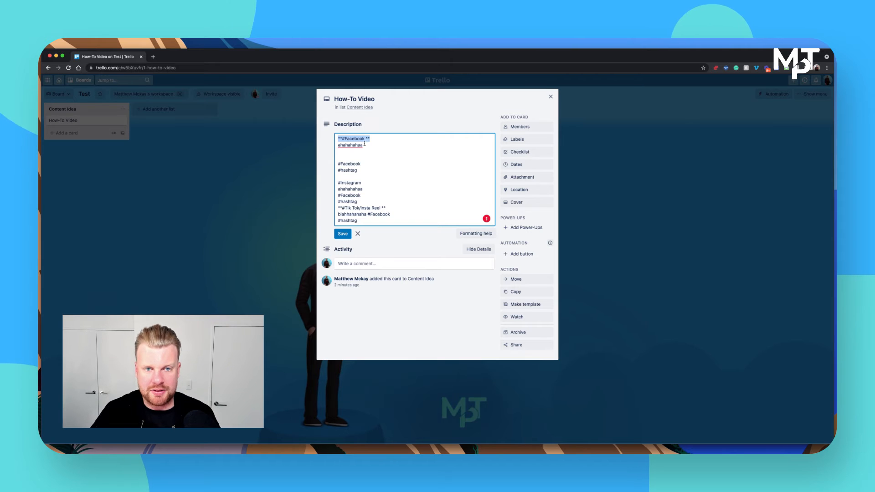
pyautogui.moveTo(363, 183); pyautogui.dragTo(340, 182)
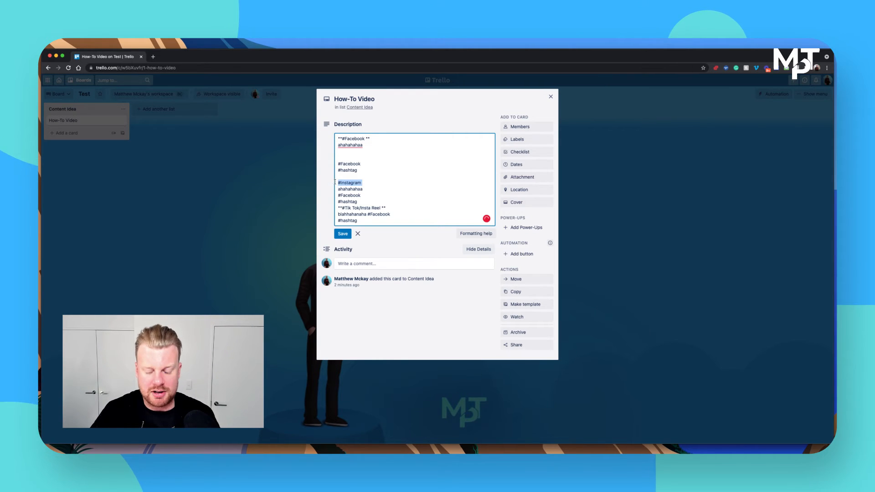
pyautogui.press('super+b')
pyautogui.click(340, 237)
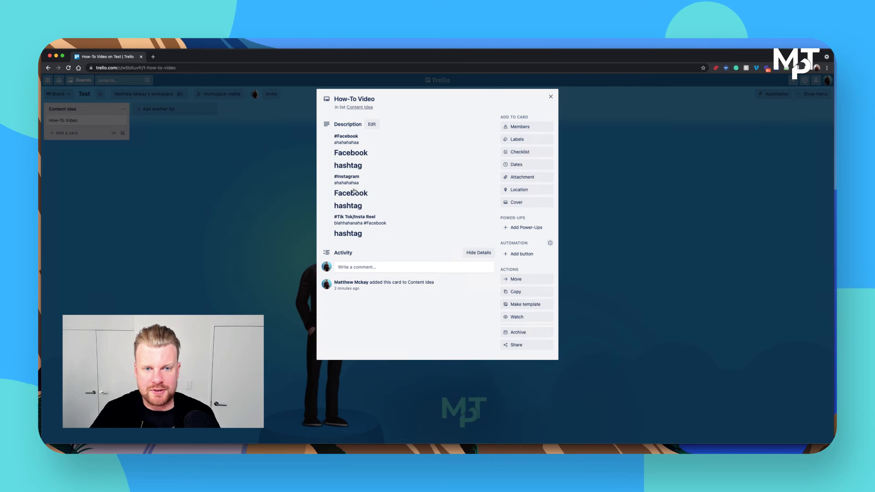
pyautogui.click(348, 202)
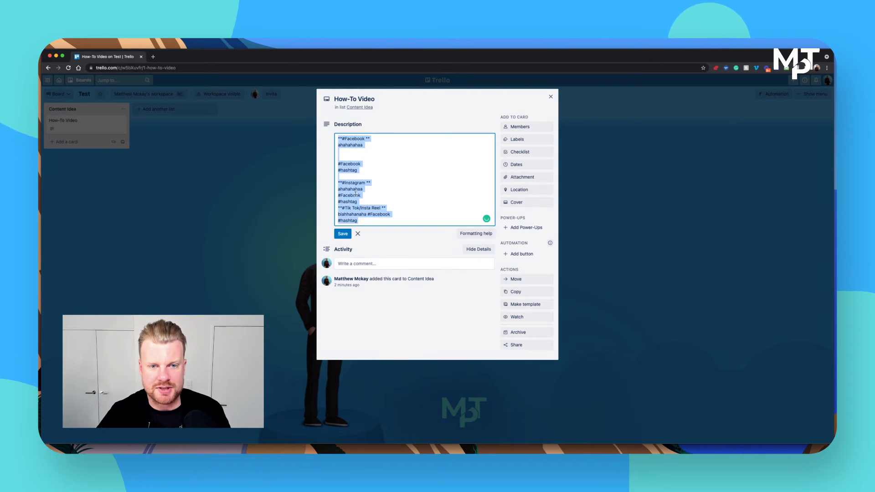
pyautogui.click(360, 198)
pyautogui.moveTo(342, 202); pyautogui.dragTo(338, 202)
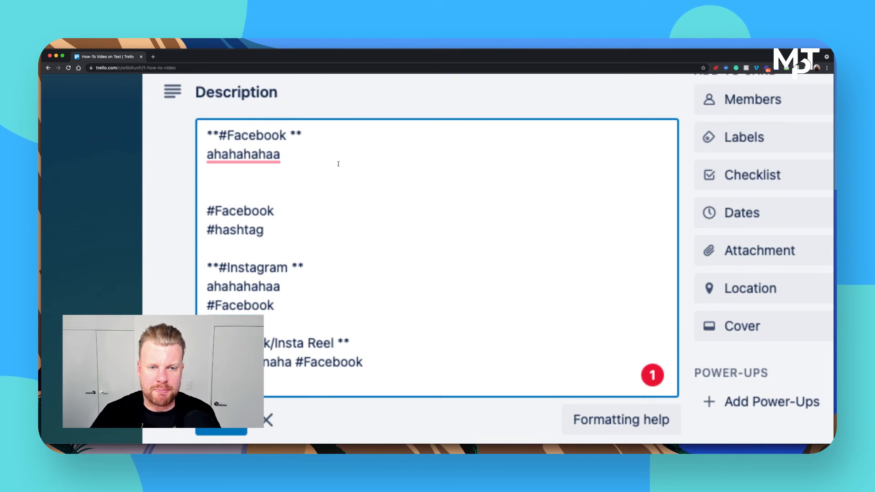
pyautogui.click(351, 145)
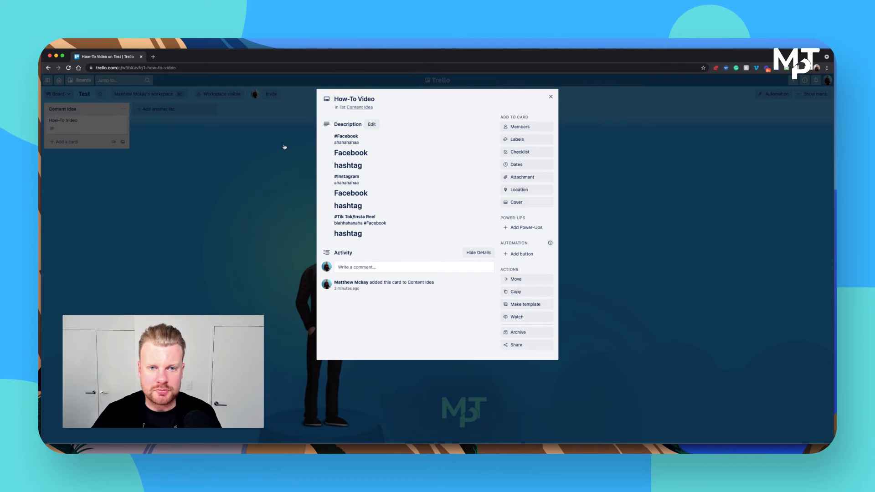
pyautogui.click(285, 147)
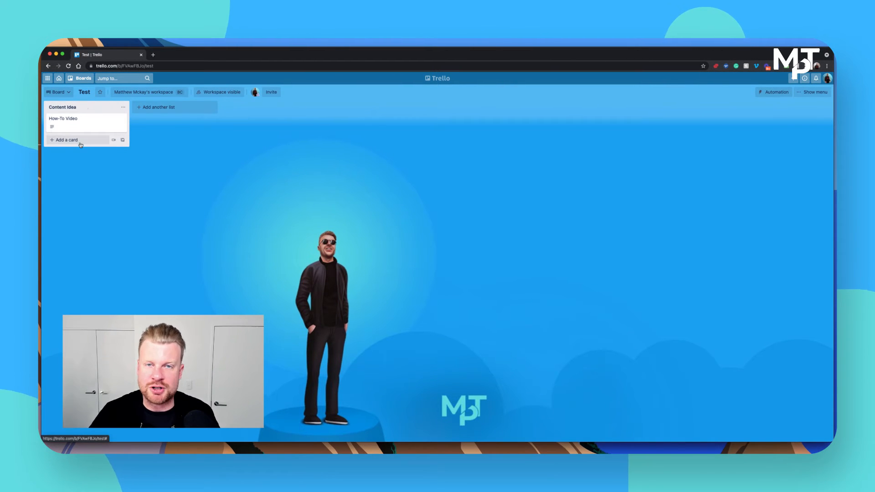
# Open the labels of the How-To Video card, apply the yellow label and remove it again
pyautogui.click(85, 124)
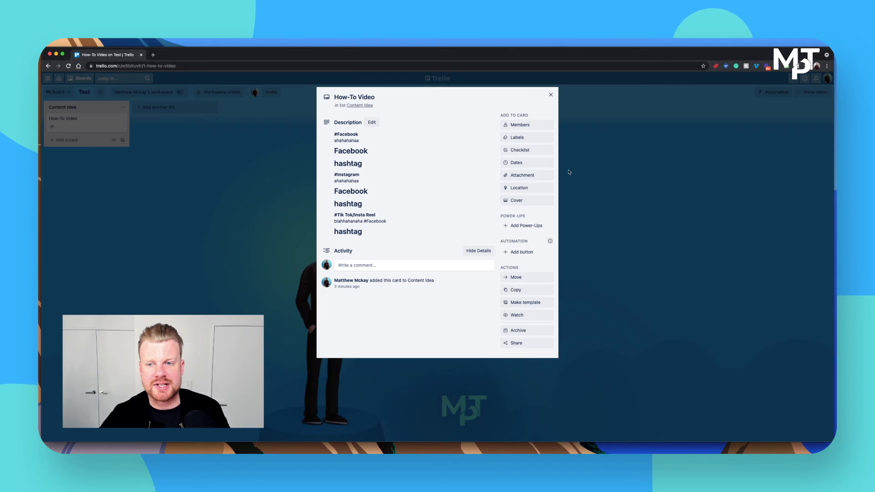
pyautogui.click(513, 138)
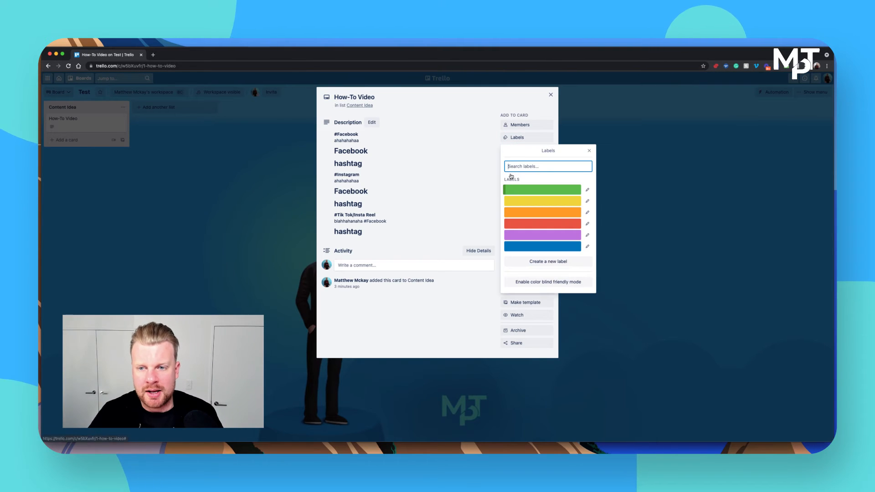
pyautogui.click(518, 202)
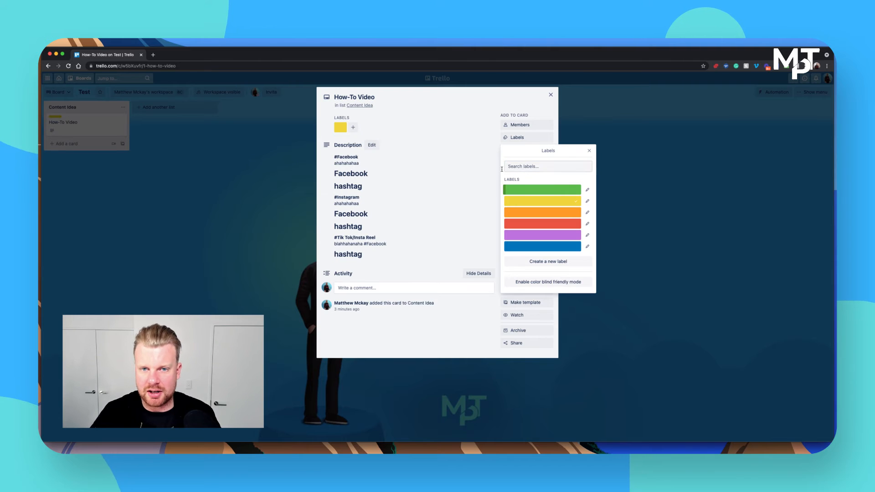
pyautogui.click(524, 201)
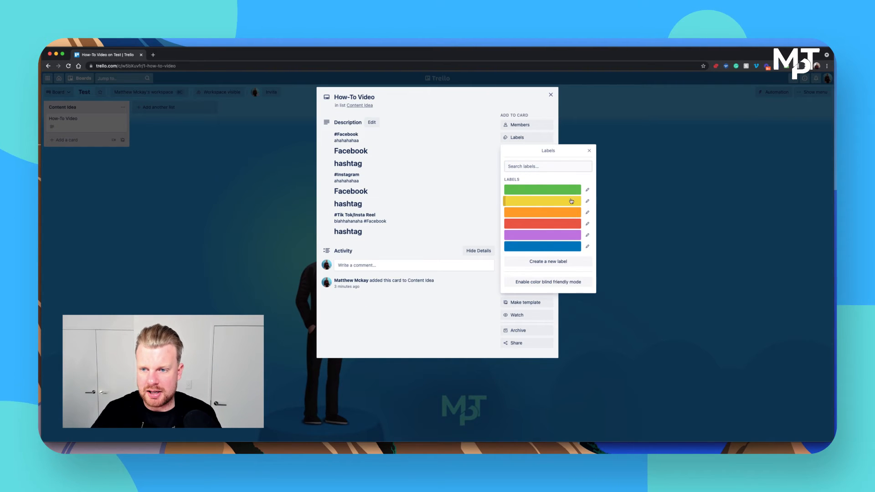
# Name the yellow label "Content Ideas", apply it to the How-To Video card and return to the board
pyautogui.click(588, 201)
pyautogui.write('Content Ideas')
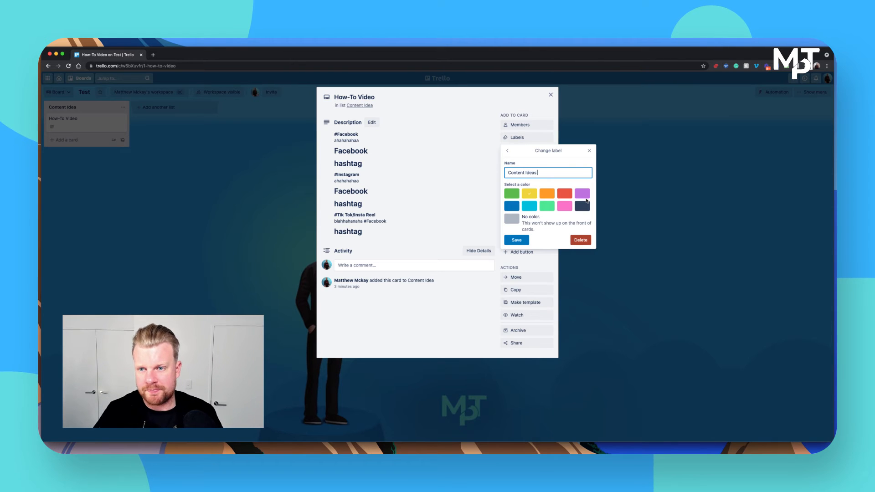
pyautogui.click(517, 239)
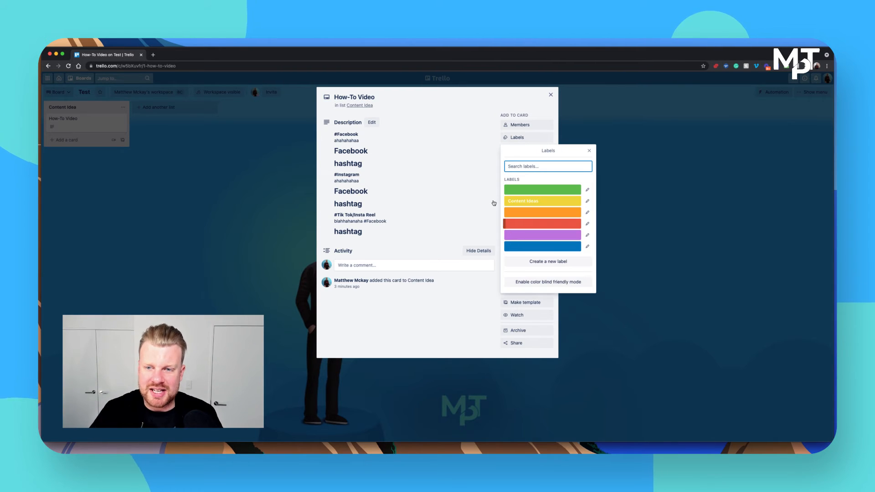
pyautogui.click(519, 202)
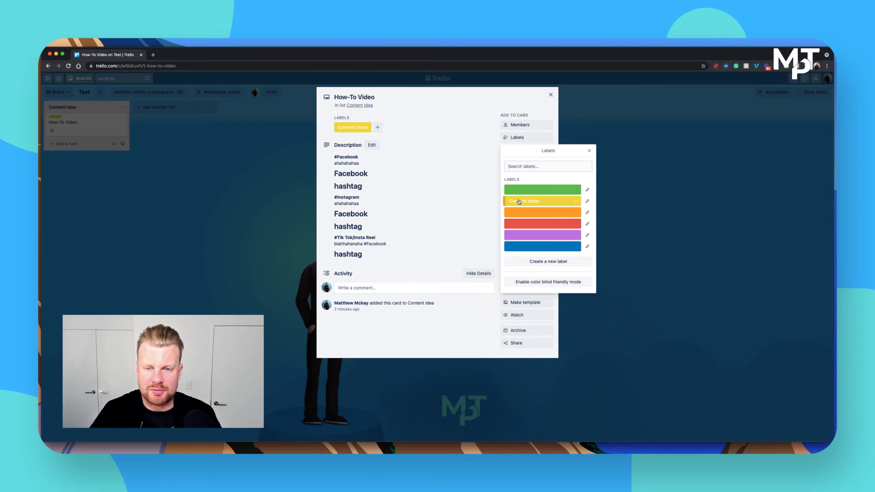
pyautogui.click(135, 125)
pyautogui.click(189, 166)
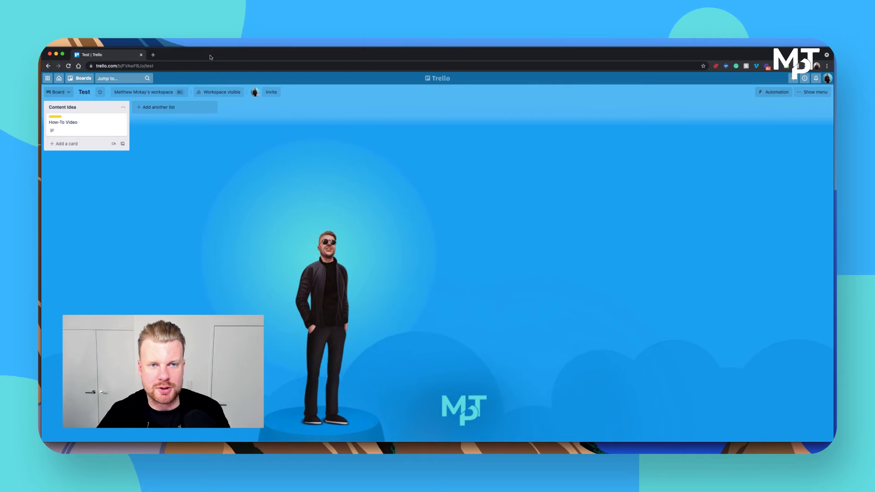
pyautogui.moveTo(214, 55); pyautogui.dragTo(209, 49)
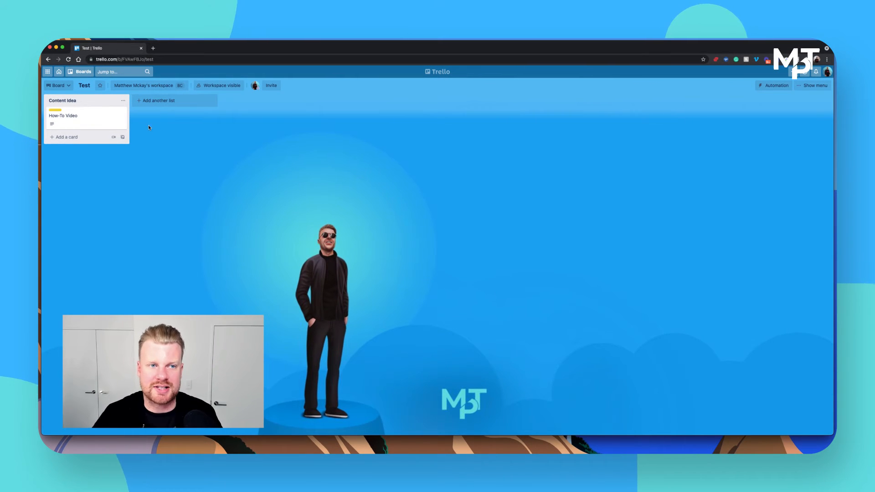
pyautogui.click(77, 116)
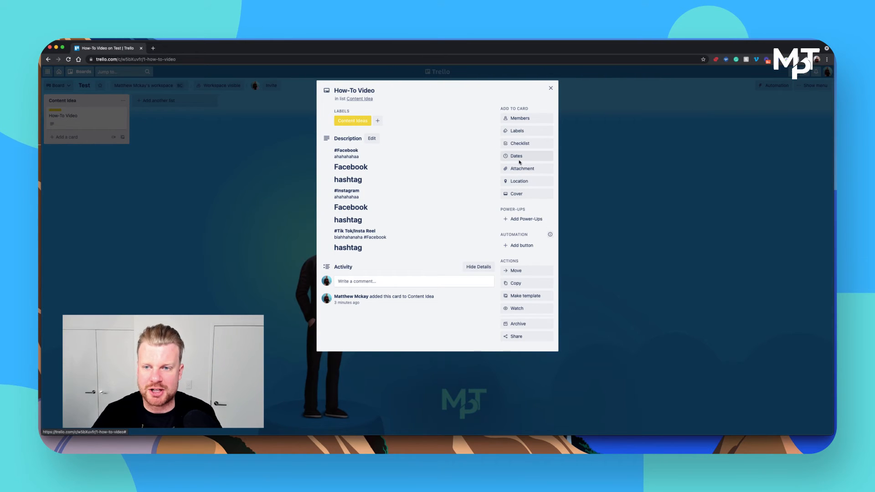
pyautogui.click(515, 132)
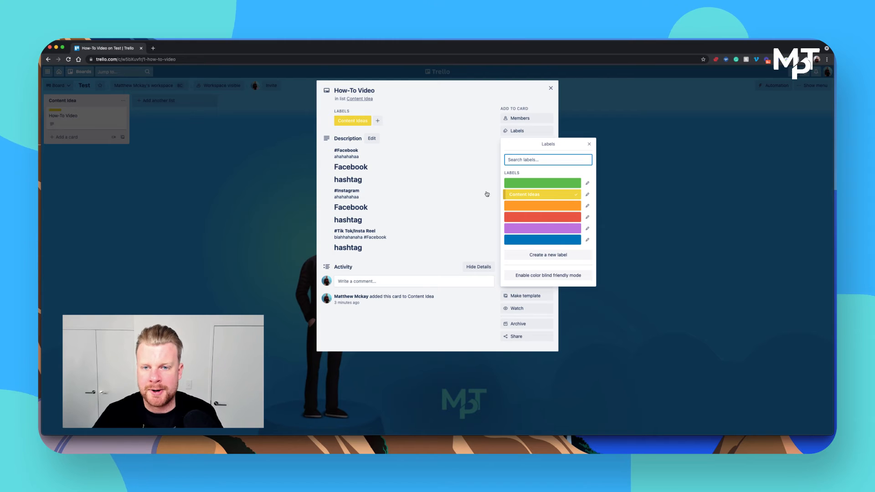
pyautogui.click(160, 173)
pyautogui.click(185, 150)
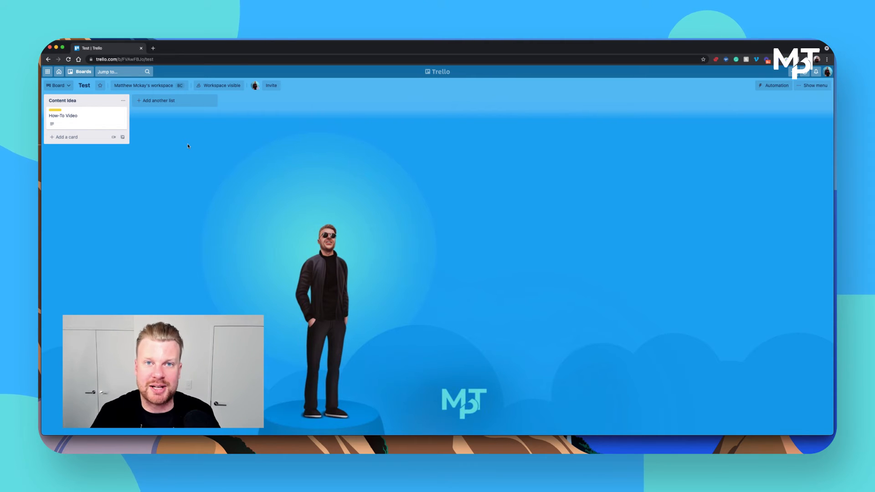
# Add a second list named "In Progress" to the board
pyautogui.click(160, 101)
pyautogui.write('In Pr')
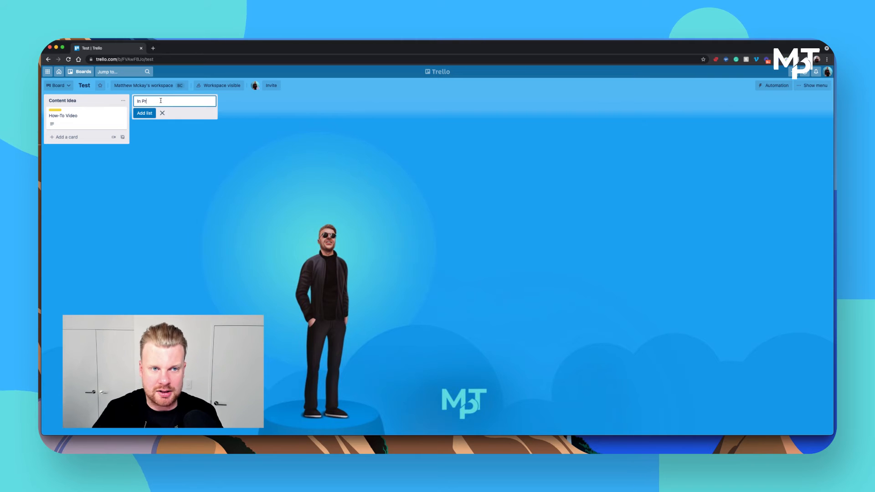
pyautogui.write('ogress')
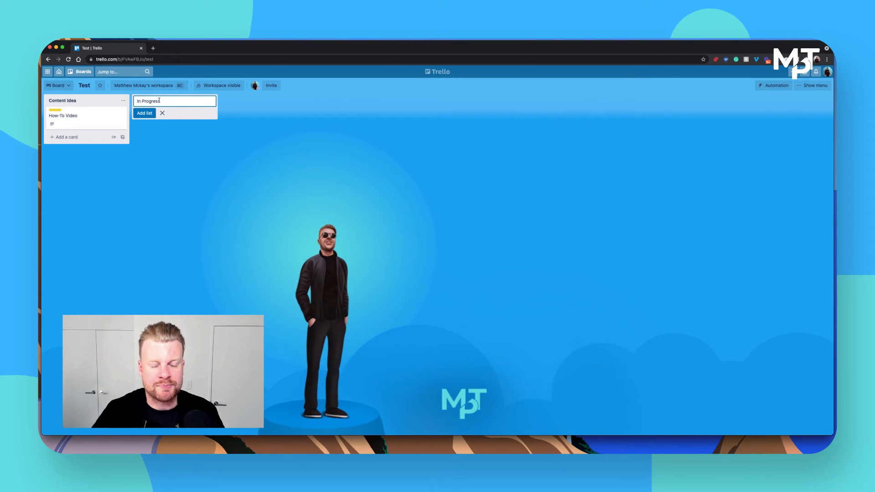
pyautogui.click(145, 113)
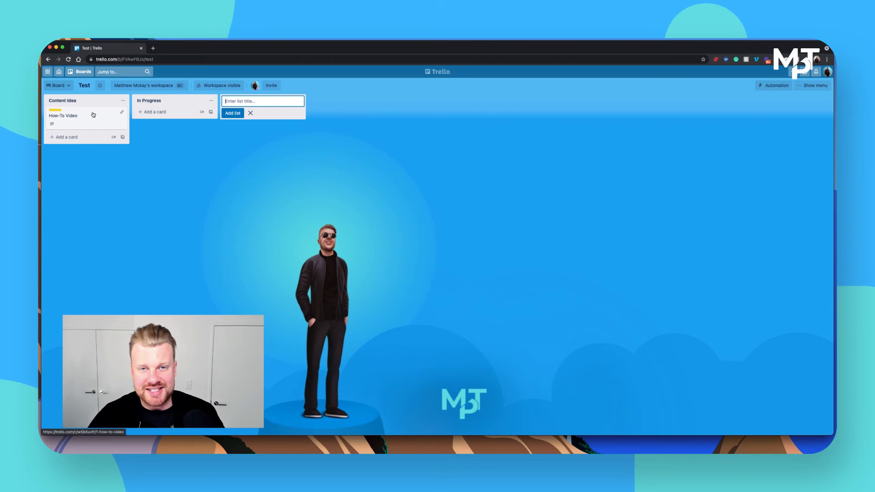
# Move the How-To Video card from Content Idea to the In Progress list and open the card
pyautogui.moveTo(92, 115); pyautogui.dragTo(170, 113)
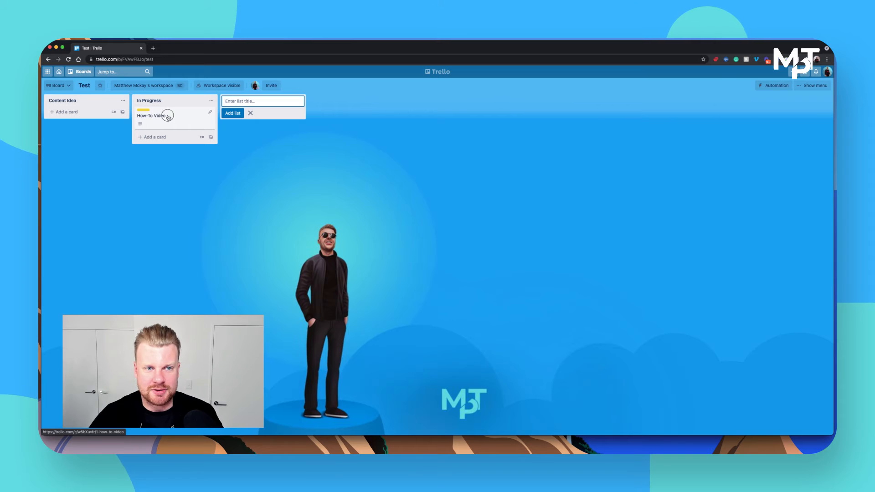
pyautogui.click(169, 117)
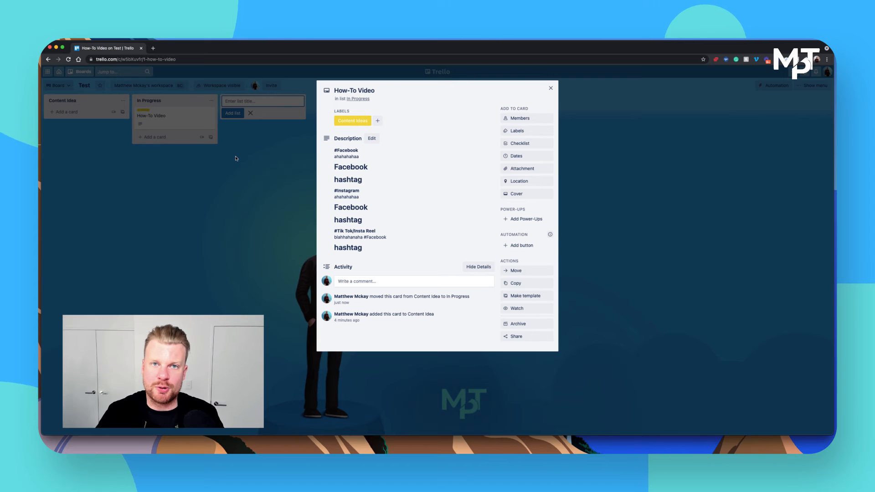
# Set the How-To Video card's due date to 07/12/2021 at 1:35 PM with a reminder 1 day before, and return to the board
pyautogui.click(517, 156)
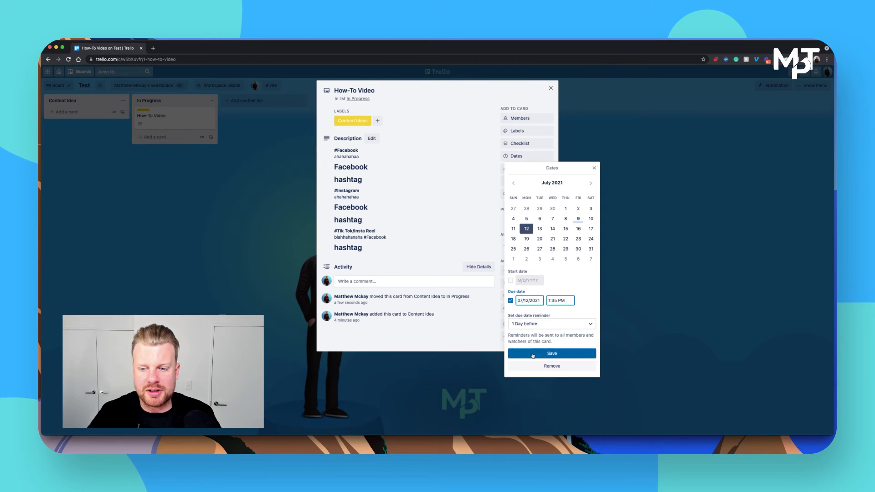
pyautogui.click(552, 354)
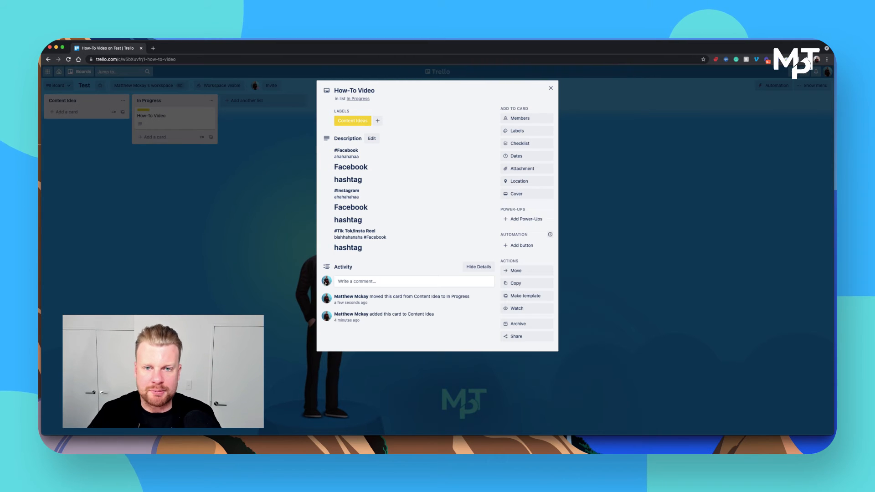
pyautogui.click(269, 250)
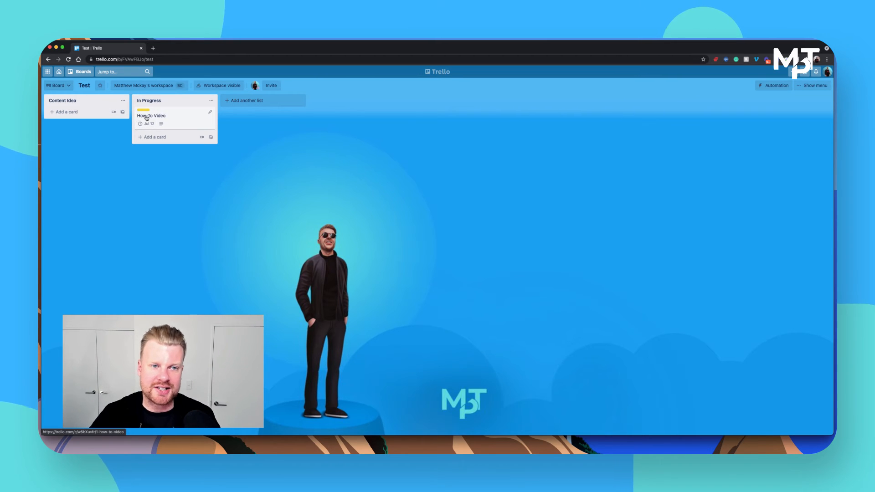
pyautogui.click(171, 112)
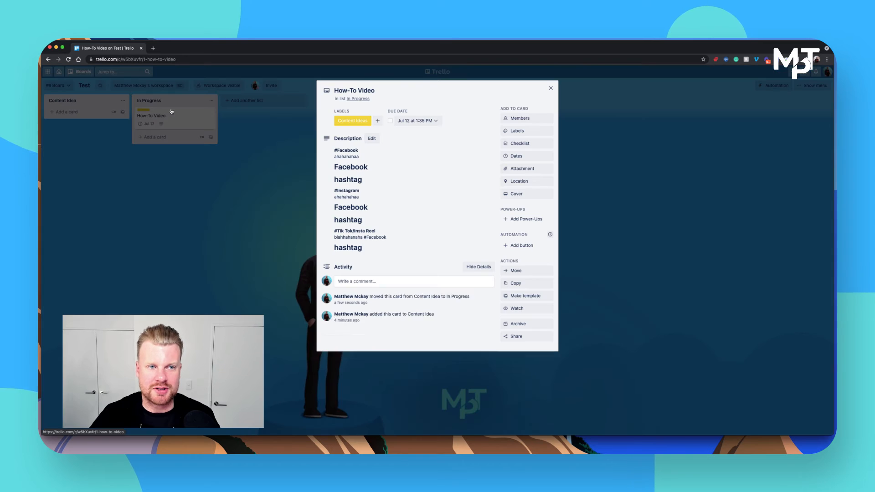
pyautogui.click(154, 132)
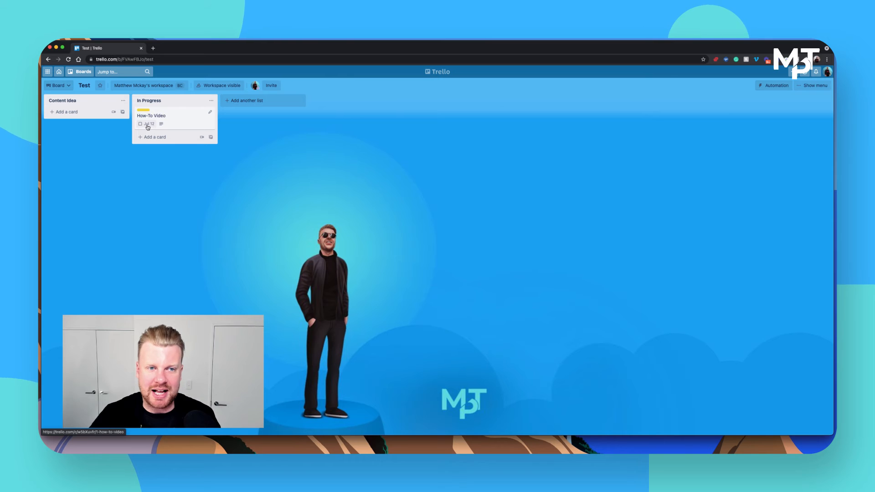
# Name the orange label "In Progress" from the labels of the How-To Video card
pyautogui.click(170, 113)
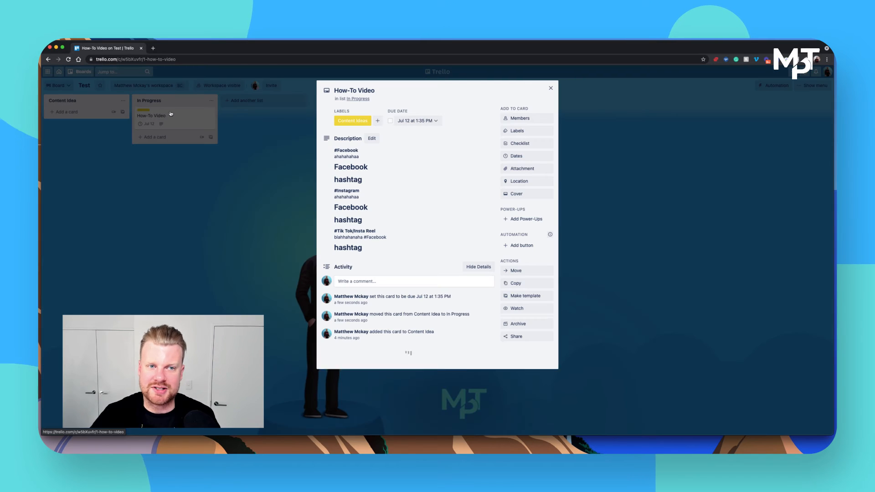
pyautogui.click(522, 132)
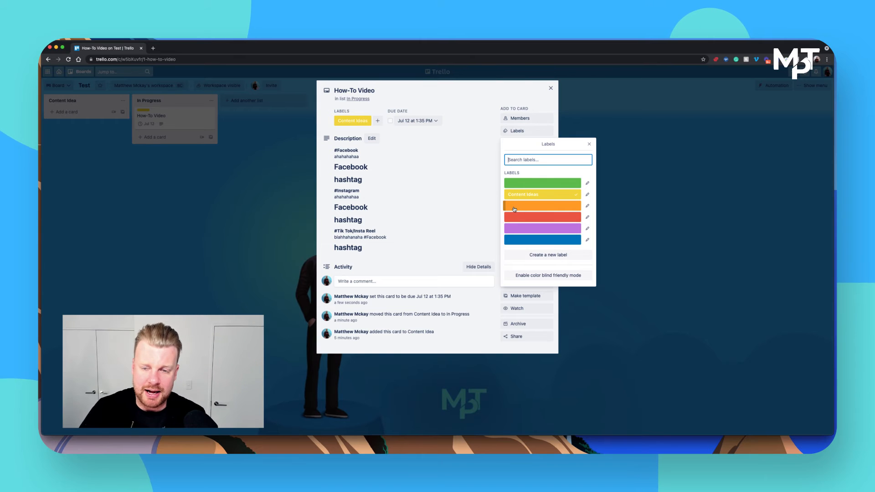
pyautogui.click(587, 206)
pyautogui.write('In ')
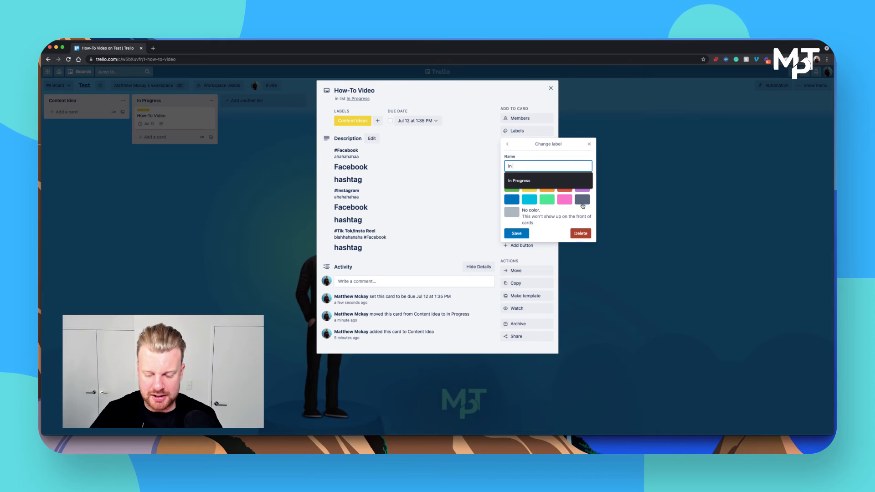
pyautogui.write('Pr')
pyautogui.click(520, 180)
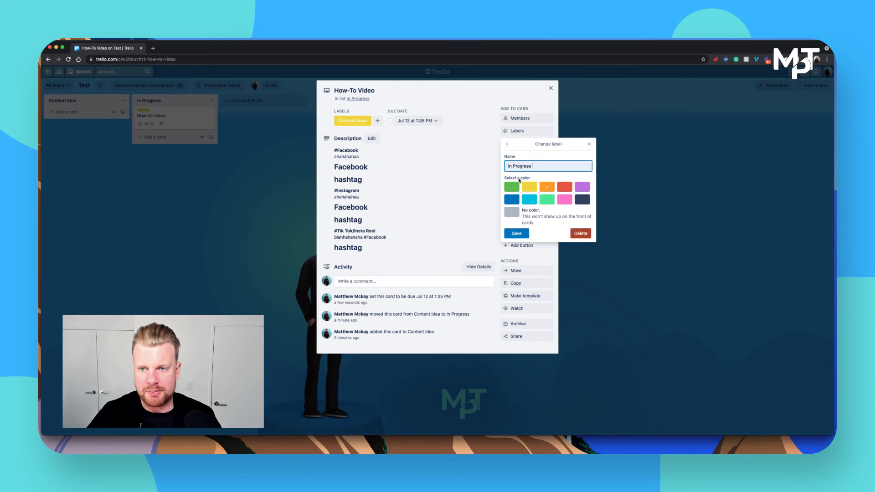
pyautogui.click(516, 234)
pyautogui.click(237, 165)
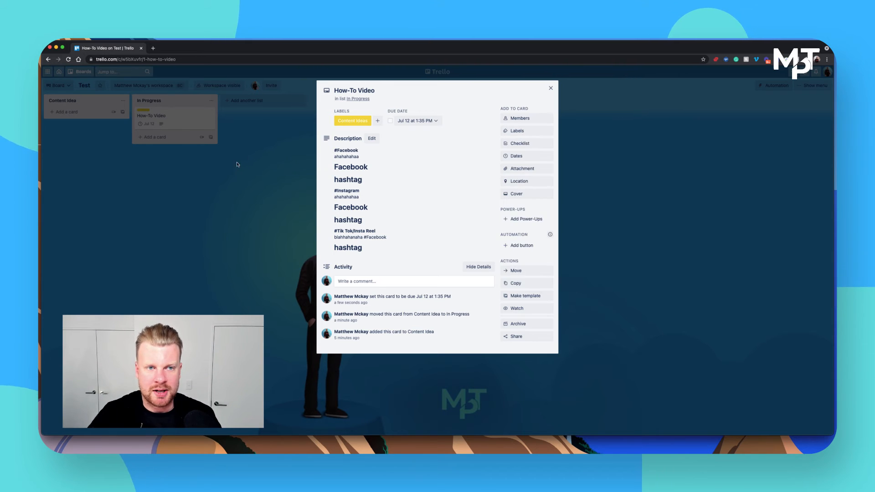
# Replace the Content Ideas label on the How-To Video card with the In Progress label and return to the board
pyautogui.click(355, 121)
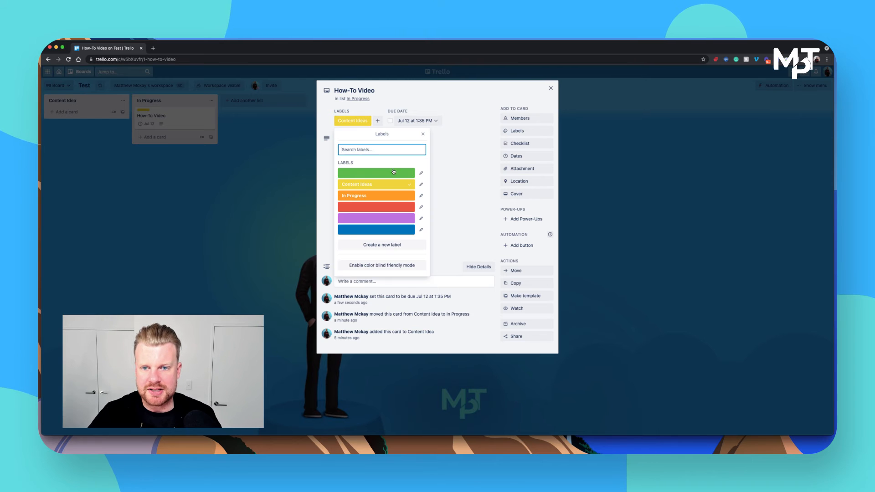
pyautogui.click(407, 189)
pyautogui.click(376, 196)
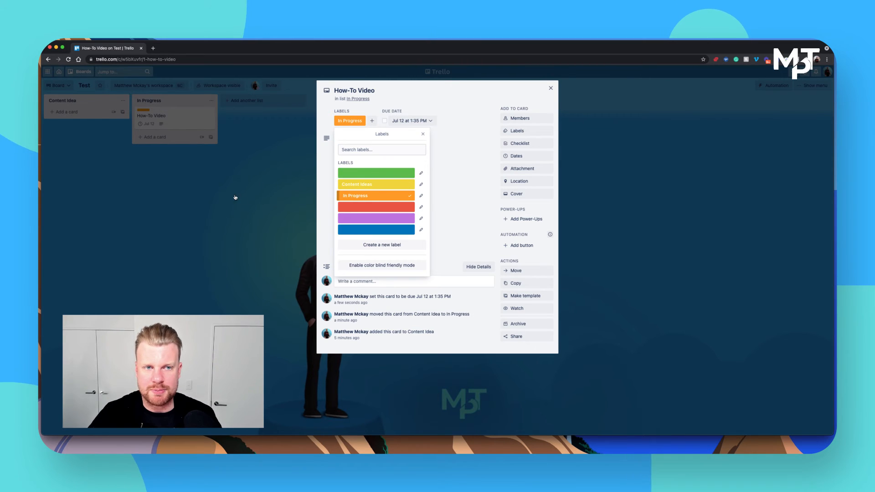
pyautogui.click(231, 189)
pyautogui.click(250, 215)
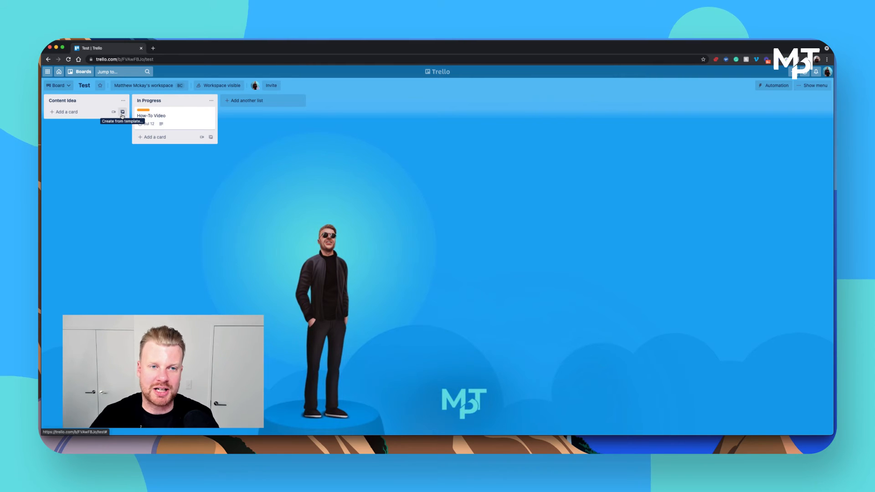
# Add a third list named "Completed & Awaiting Sch" to the board
pyautogui.click(241, 101)
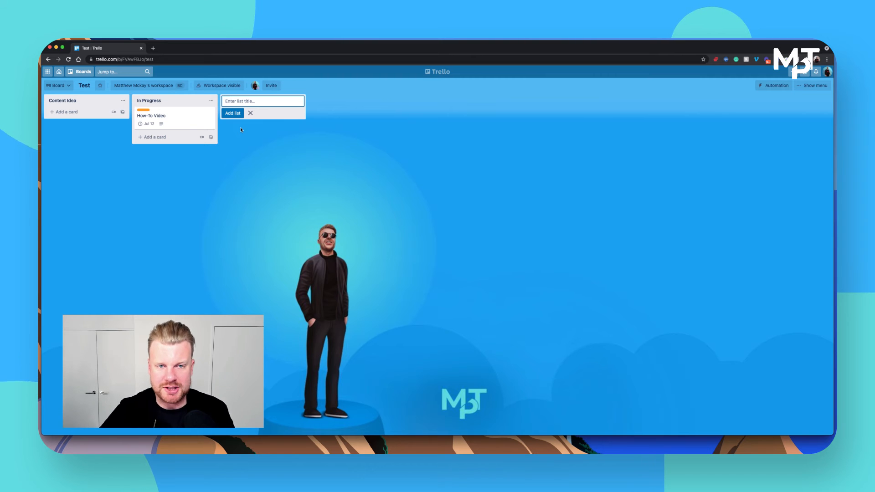
pyautogui.write('Complete')
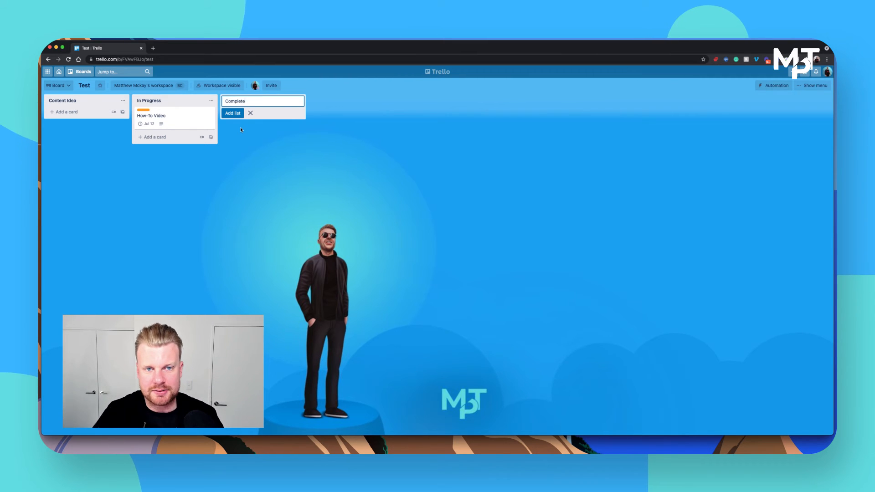
pyautogui.write('d ')
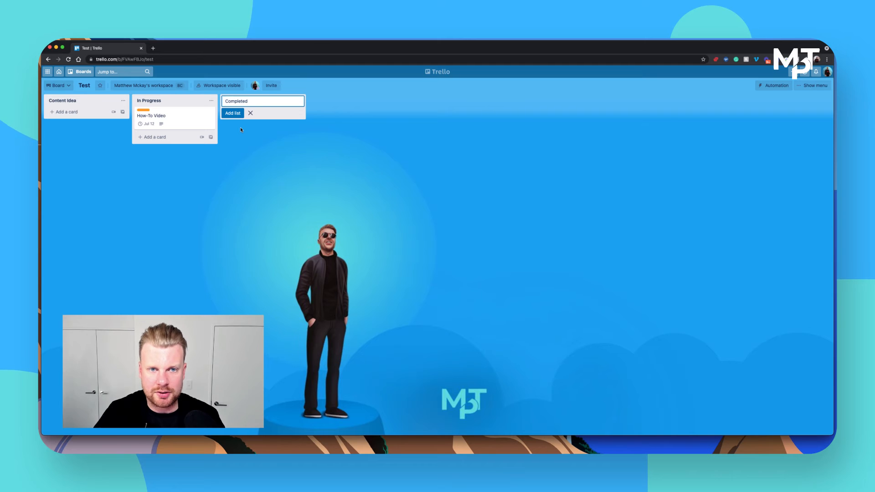
pyautogui.write('& Awai')
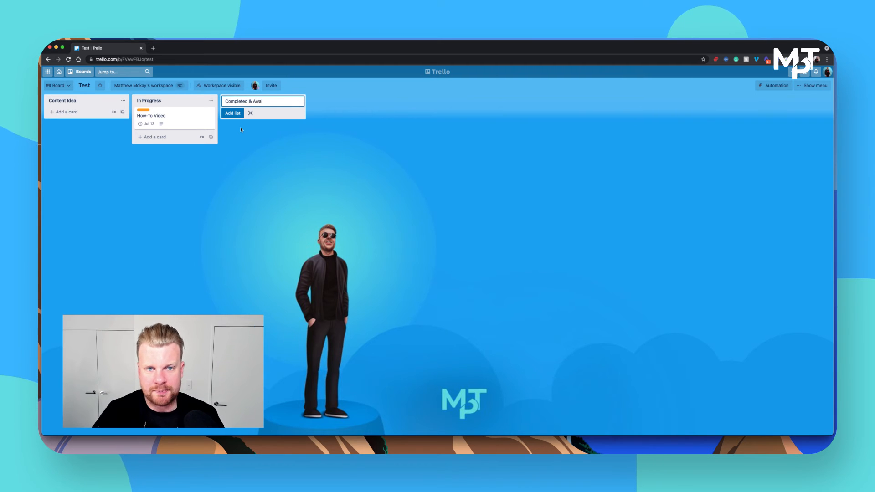
pyautogui.write('ting Sch')
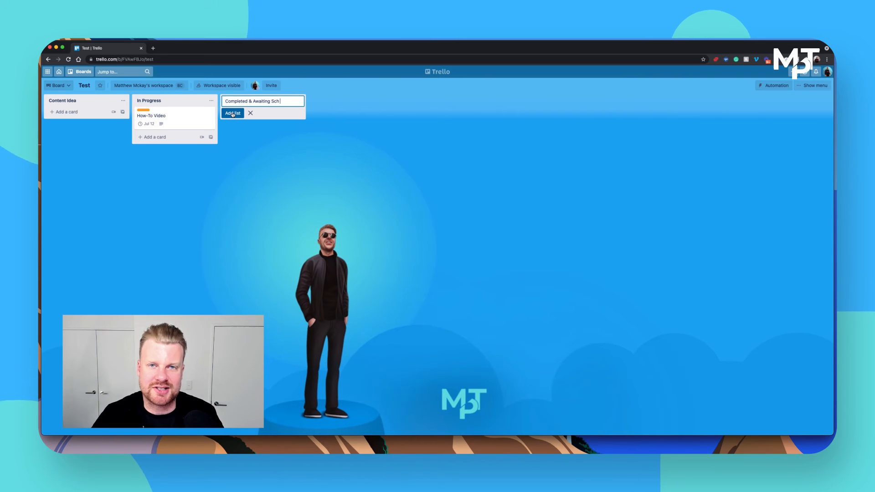
pyautogui.click(232, 113)
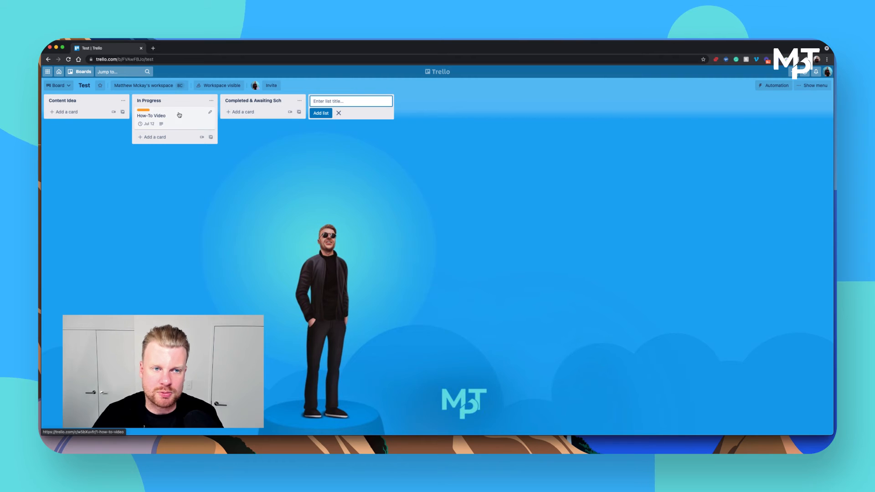
# Move the How-To Video card to the Completed & Awaiting Sch list and remove its due date
pyautogui.moveTo(176, 116); pyautogui.dragTo(258, 112)
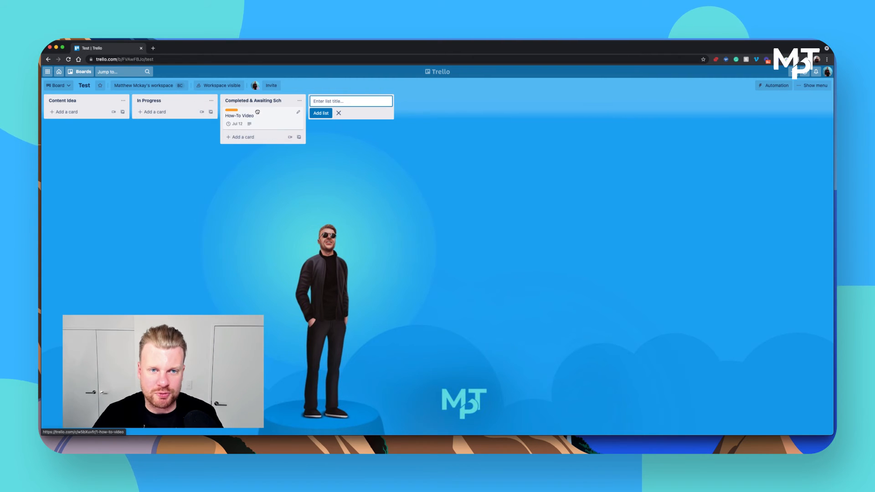
pyautogui.click(267, 116)
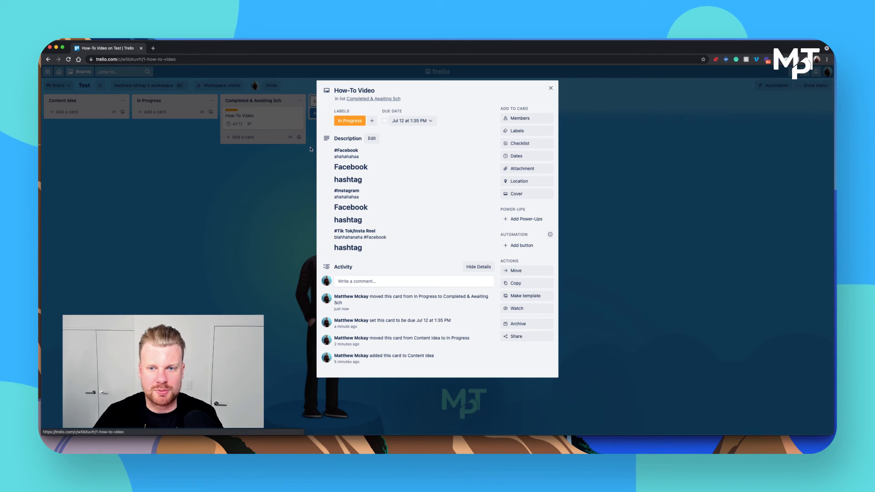
pyautogui.click(529, 156)
pyautogui.click(510, 301)
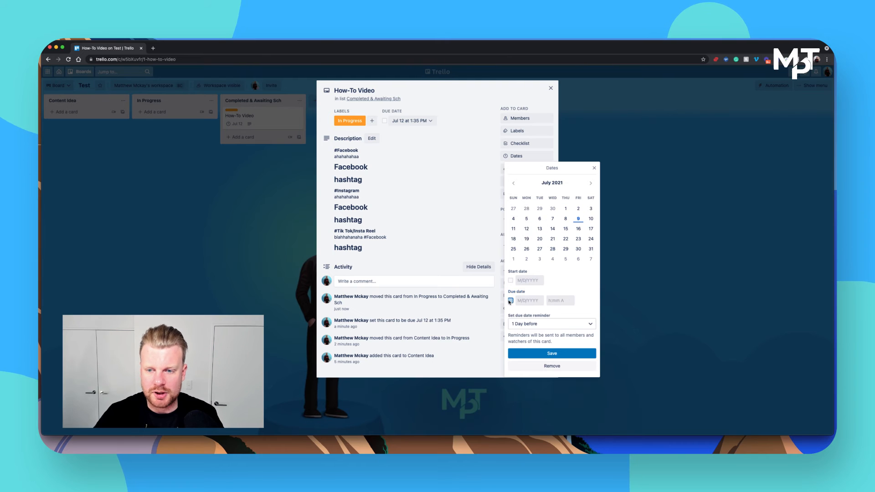
pyautogui.click(529, 354)
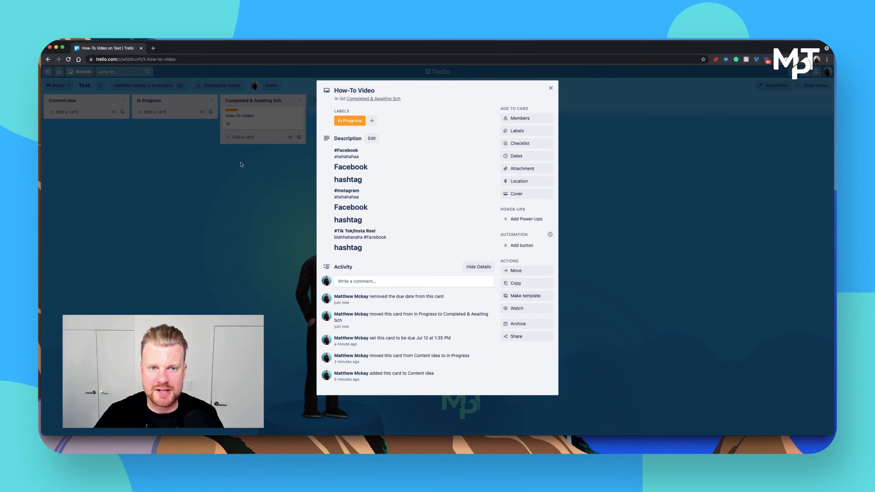
# Replace the In Progress label on the How-To Video card with the purple label
pyautogui.click(517, 131)
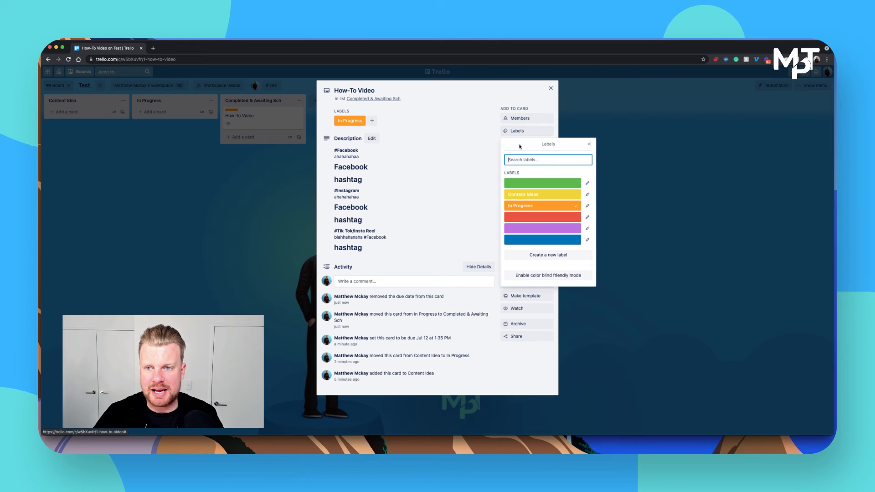
pyautogui.click(581, 210)
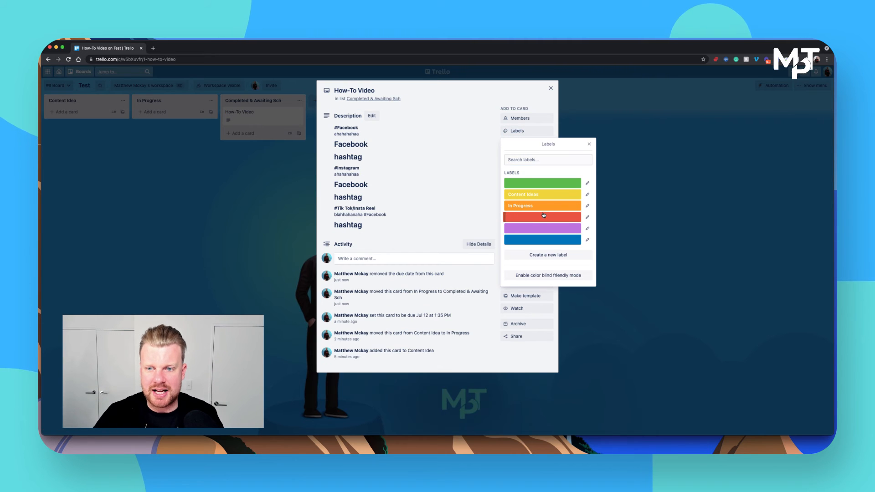
pyautogui.click(538, 227)
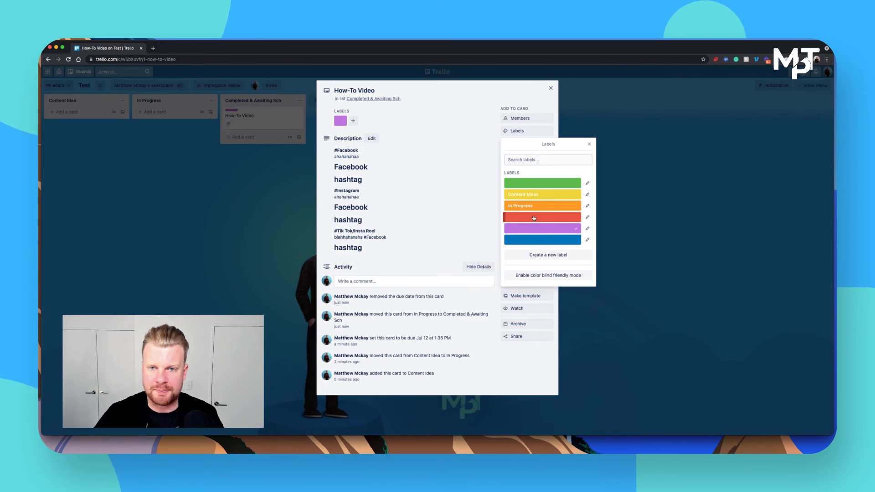
# Name the purple label "Awaiting" and return to the board
pyautogui.click(588, 228)
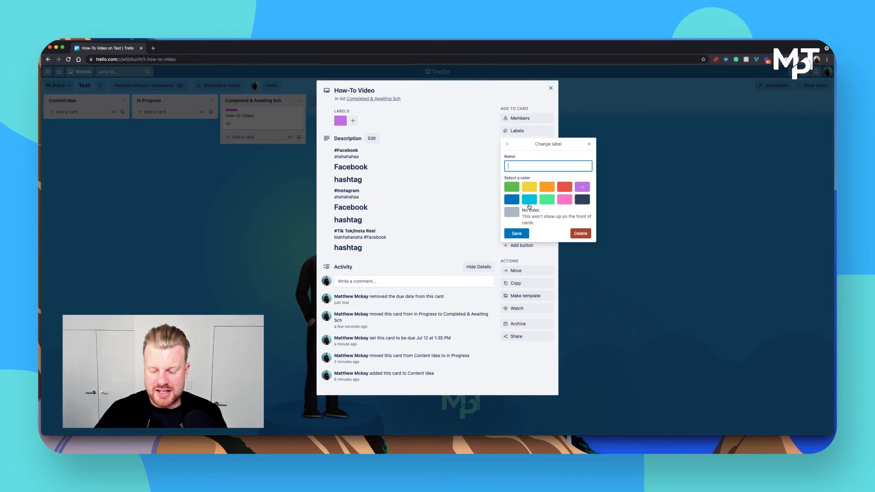
pyautogui.write('A')
pyautogui.press('BackSpace')
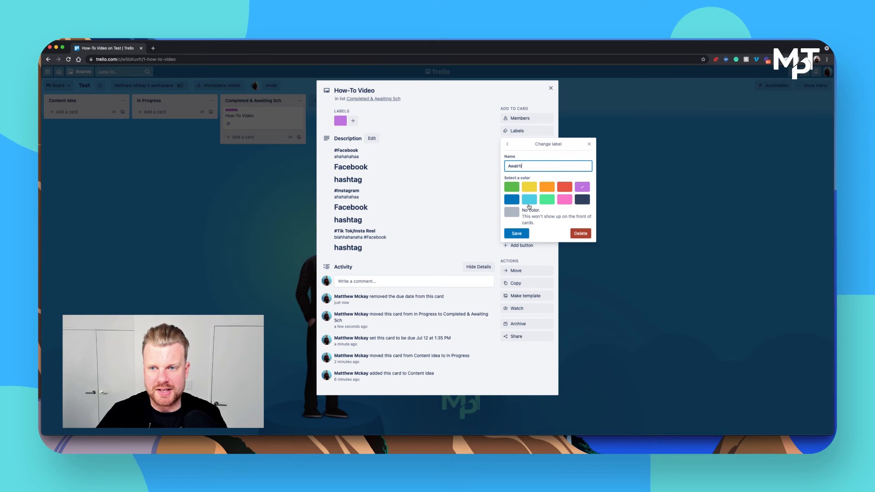
pyautogui.write('Awaiting')
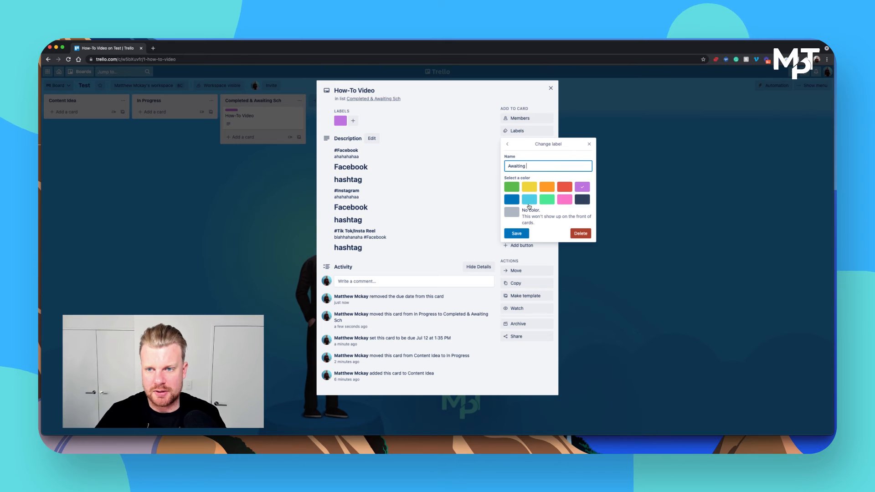
pyautogui.click(516, 233)
pyautogui.click(329, 185)
pyautogui.click(277, 191)
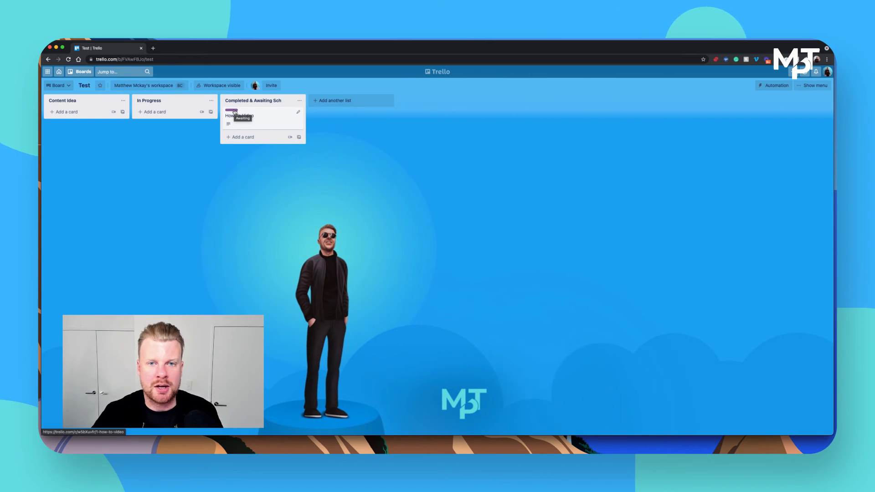
# Add a fourth list named "Sch" and move the How-To Video card into it from Completed & Awaiting Sch
pyautogui.click(336, 102)
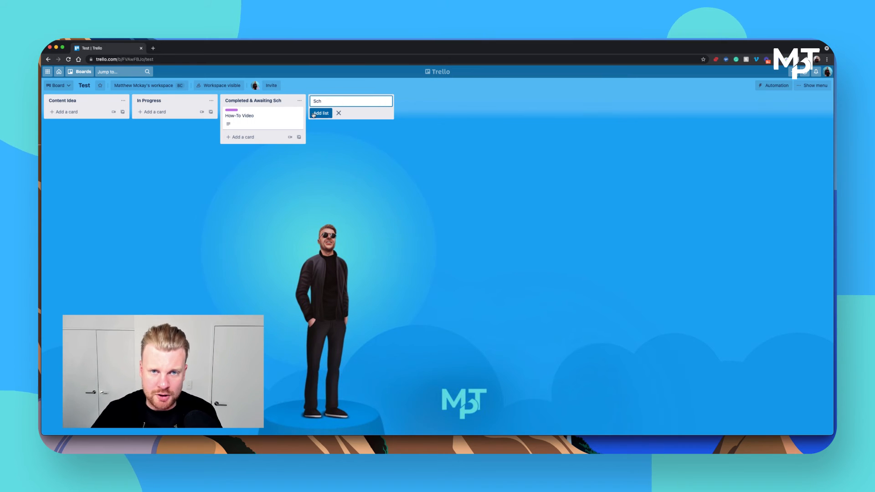
pyautogui.click(316, 113)
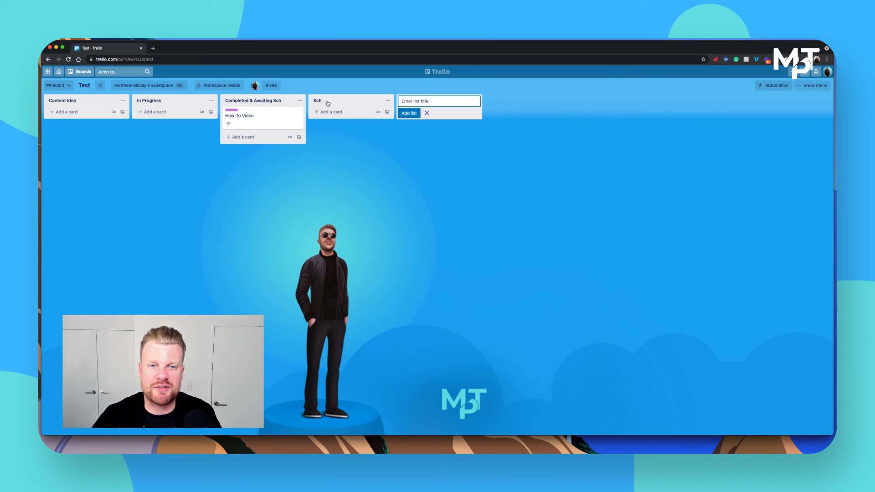
pyautogui.click(264, 120)
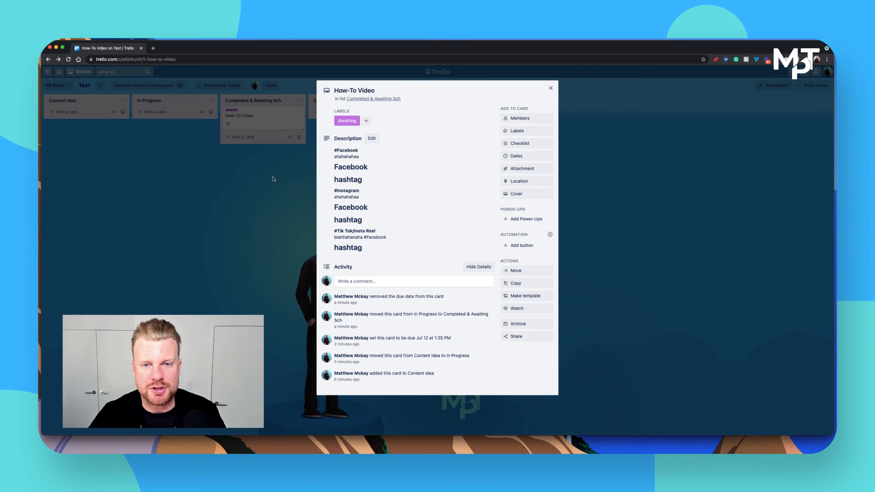
pyautogui.click(264, 128)
pyautogui.moveTo(260, 123); pyautogui.dragTo(341, 120)
# Replace the Awaiting label on the How-To Video card with the unnamed red label
pyautogui.click(339, 119)
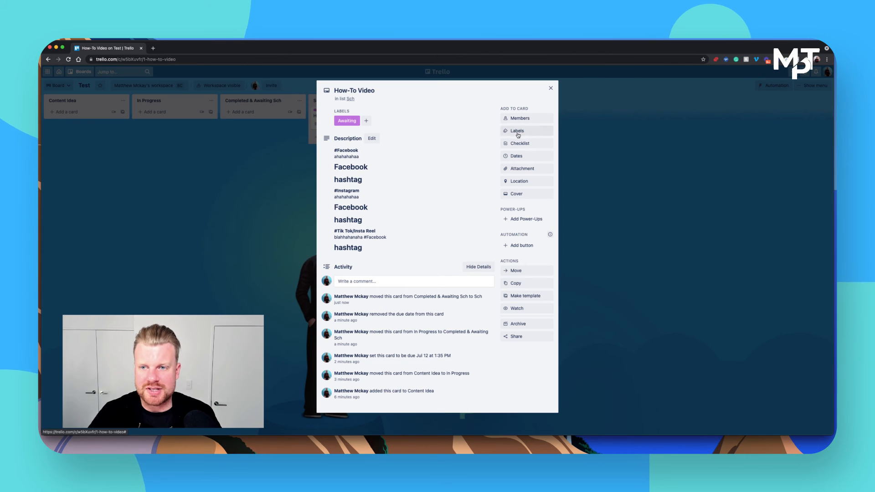
pyautogui.click(516, 131)
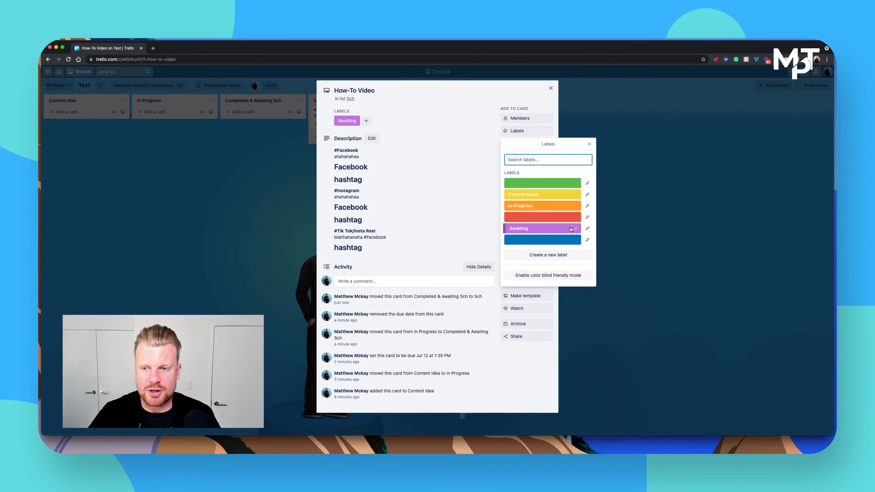
pyautogui.click(571, 229)
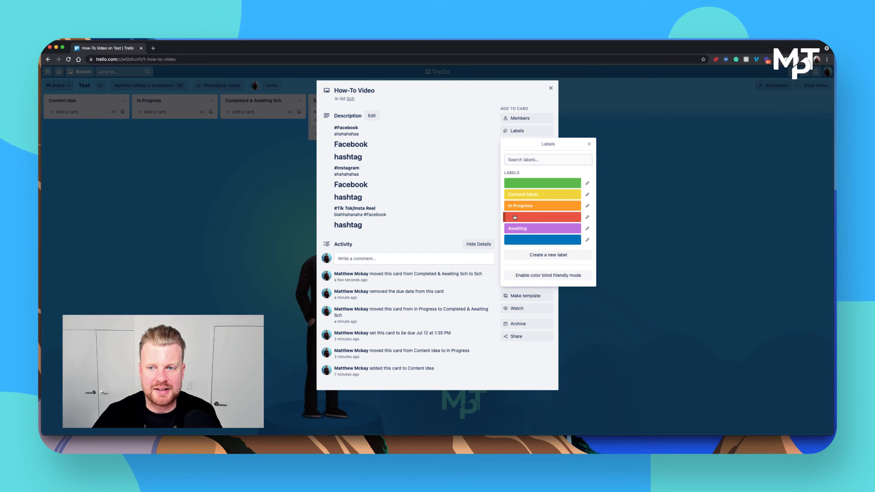
pyautogui.click(517, 238)
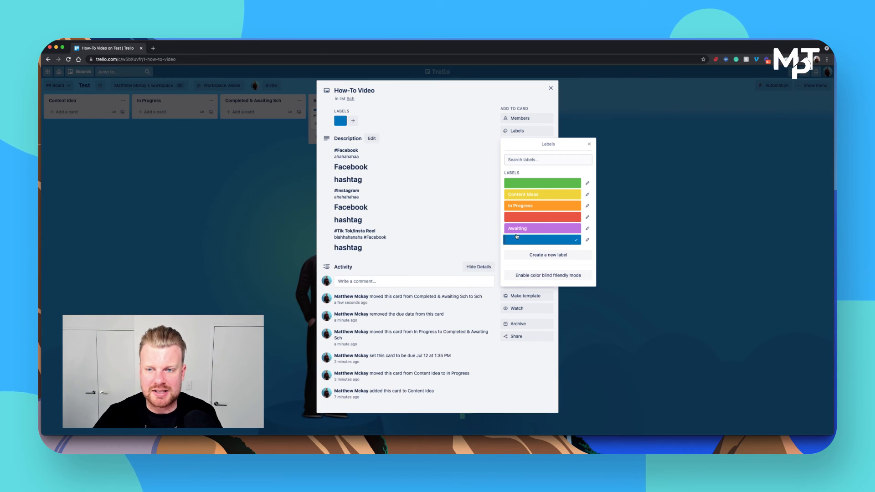
pyautogui.click(576, 242)
pyautogui.click(566, 221)
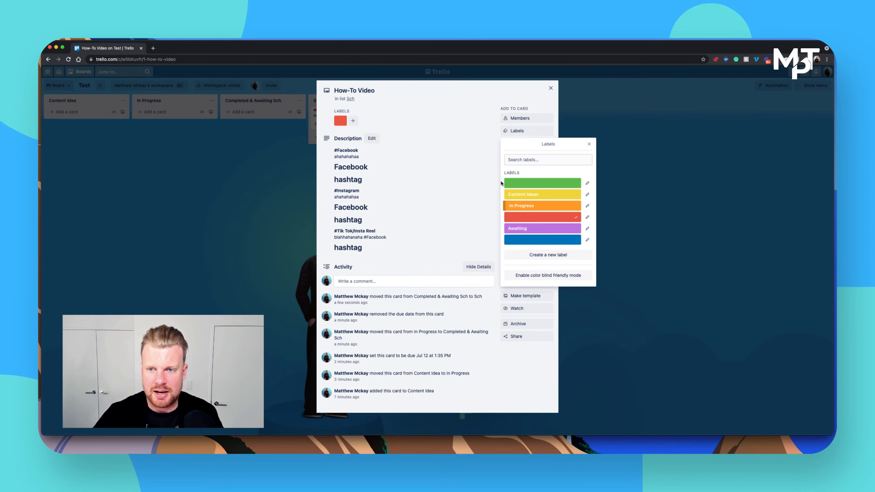
# Create a new red label named "Completed & Sch" for the How-To Video card
pyautogui.click(514, 161)
pyautogui.write('Completed')
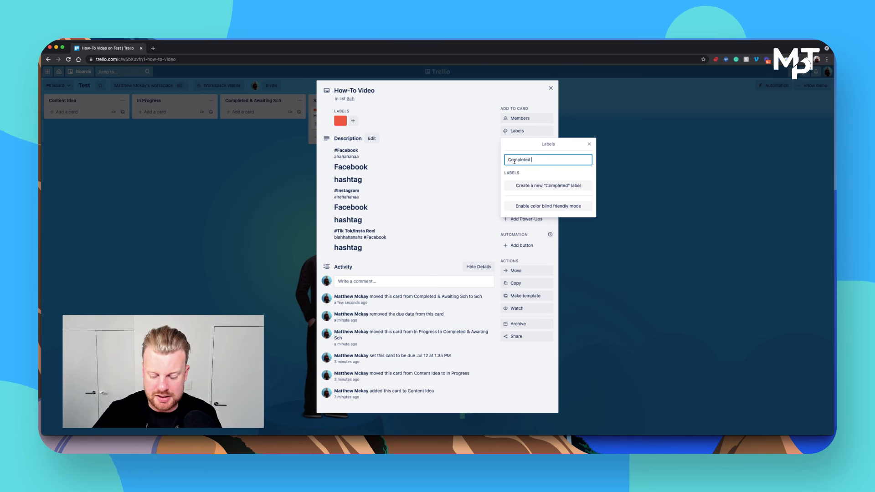
pyautogui.write(' & Sch')
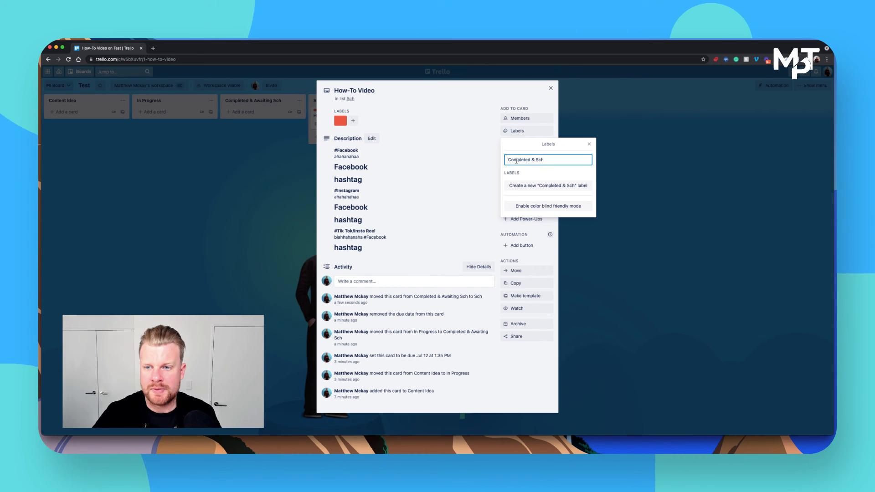
pyautogui.click(519, 184)
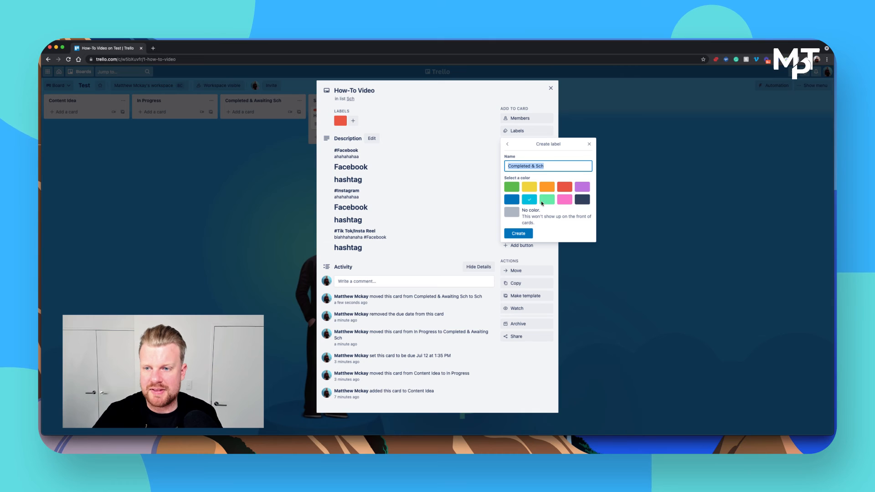
pyautogui.click(562, 187)
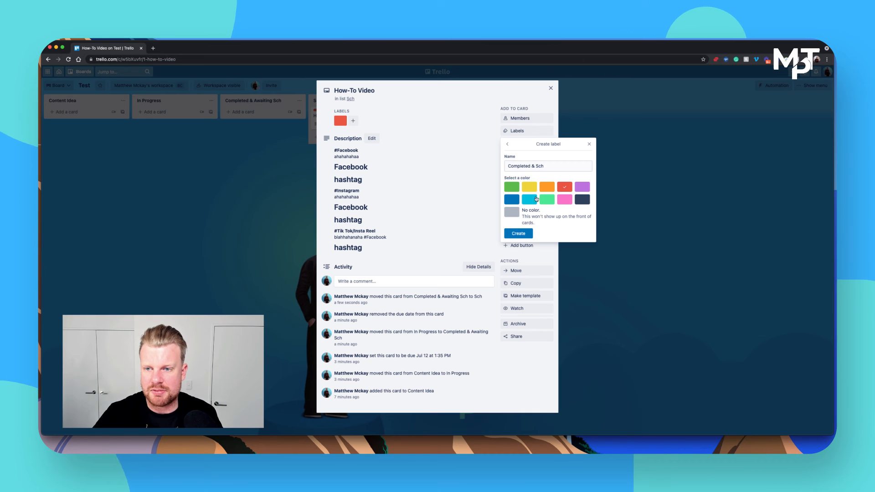
pyautogui.click(523, 233)
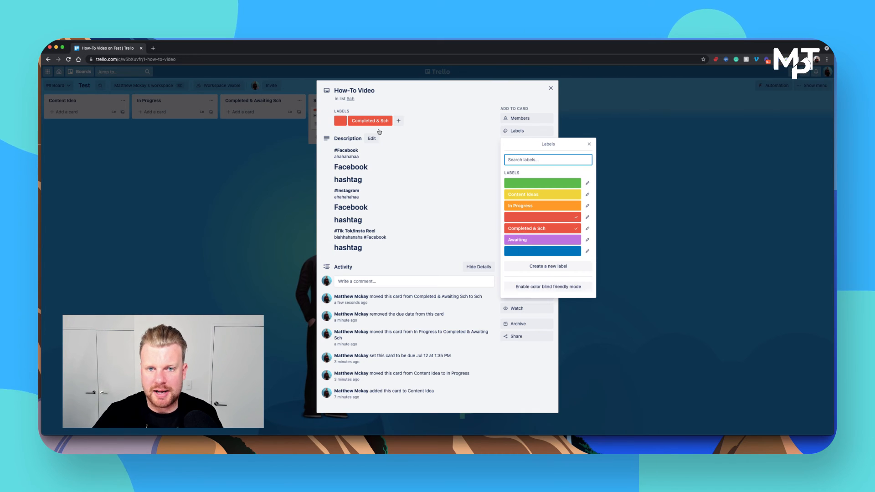
# Remove the unnamed red label from the How-To Video card and return to the board
pyautogui.click(340, 121)
pyautogui.click(405, 208)
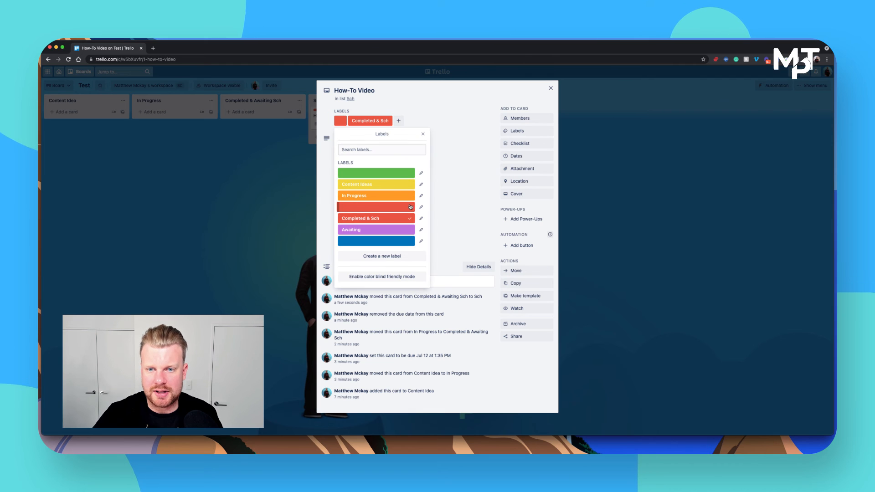
pyautogui.click(422, 115)
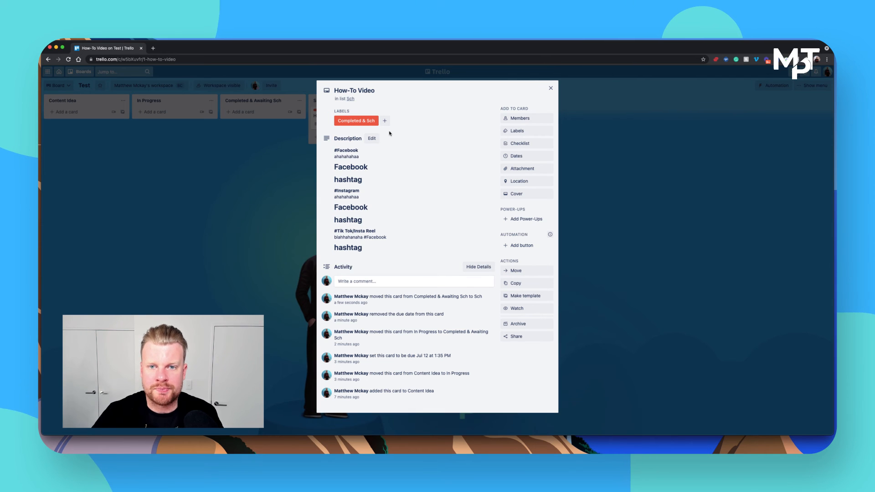
pyautogui.click(222, 172)
# Move the How-To Video card back to Completed & Awaiting Sch, view it, and return it to the Sch list
pyautogui.moveTo(324, 116); pyautogui.dragTo(274, 117)
pyautogui.click(274, 116)
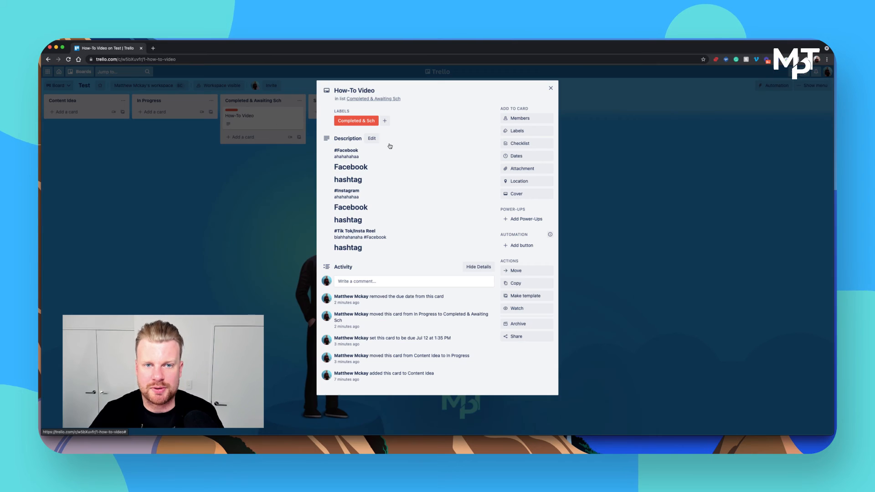
pyautogui.click(267, 169)
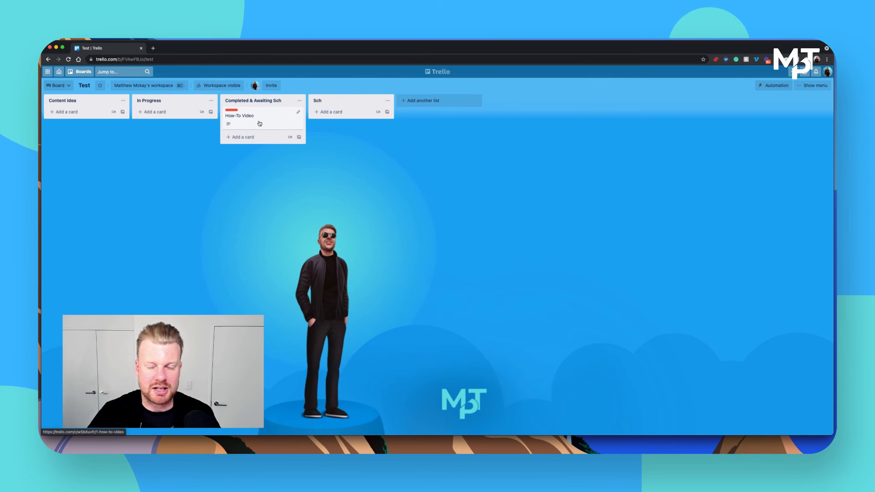
pyautogui.moveTo(268, 121); pyautogui.dragTo(345, 116)
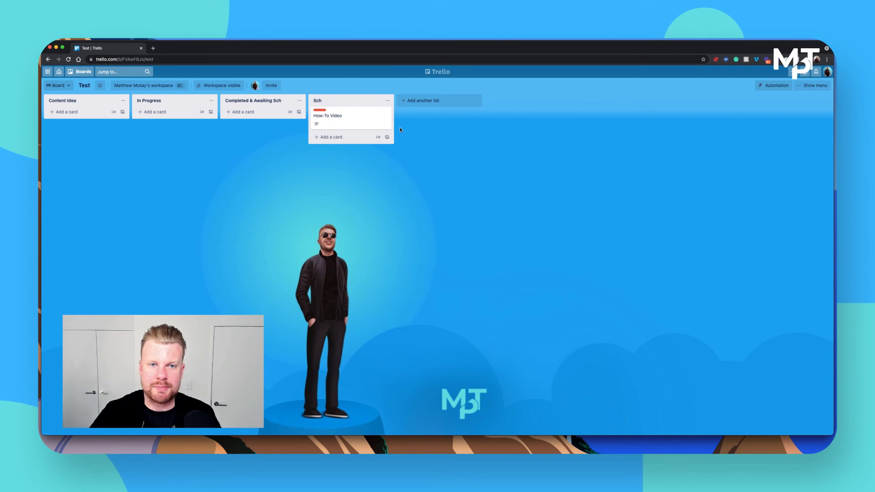
# Rename the Sch list as "Posted"
pyautogui.click(323, 103)
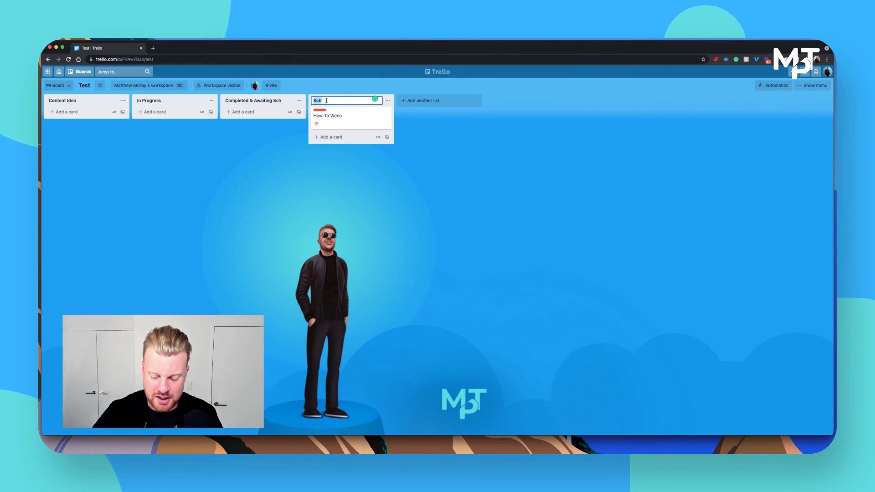
pyautogui.write('Posted')
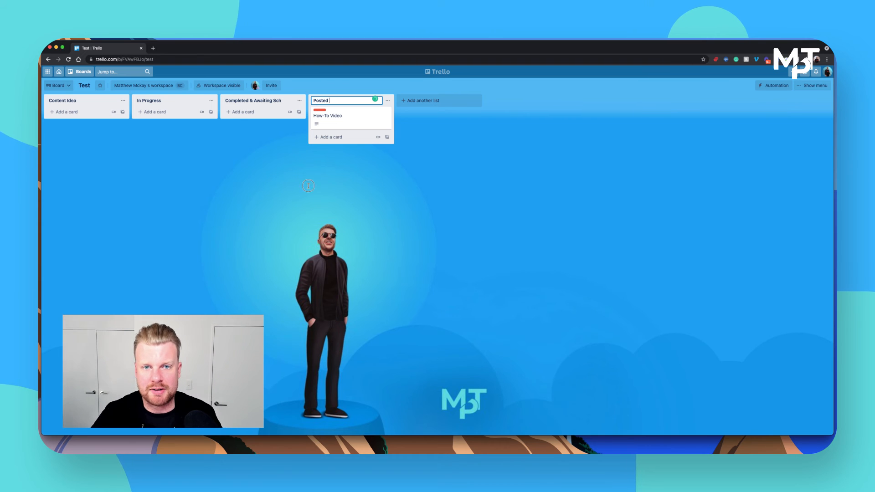
pyautogui.click(308, 186)
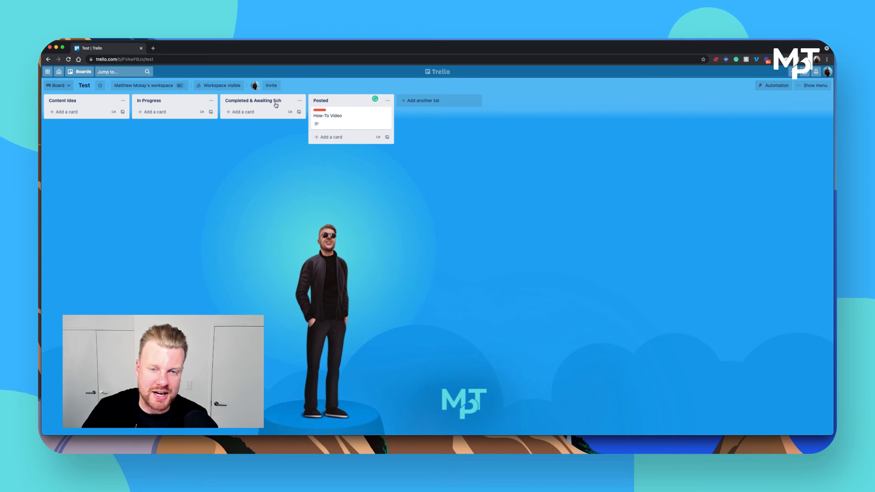
# Create a sky blue label named "Tik Tok" for the How-To Video card
pyautogui.click(342, 115)
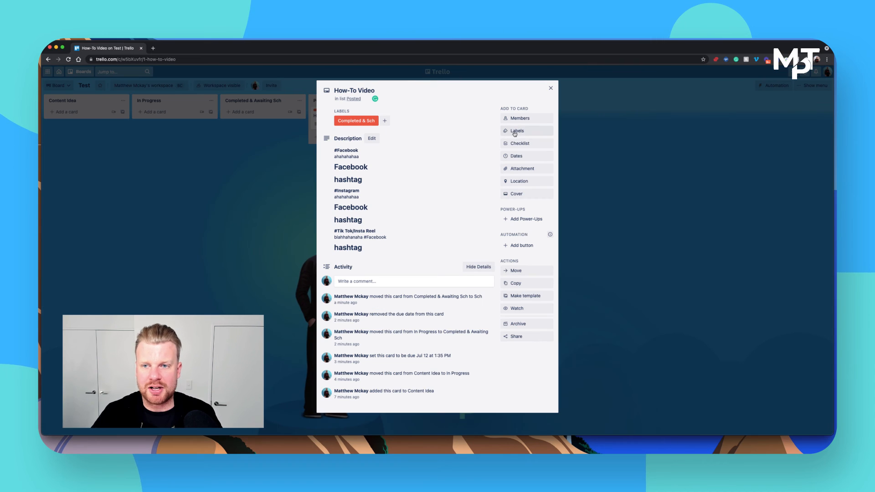
pyautogui.click(515, 131)
pyautogui.click(531, 263)
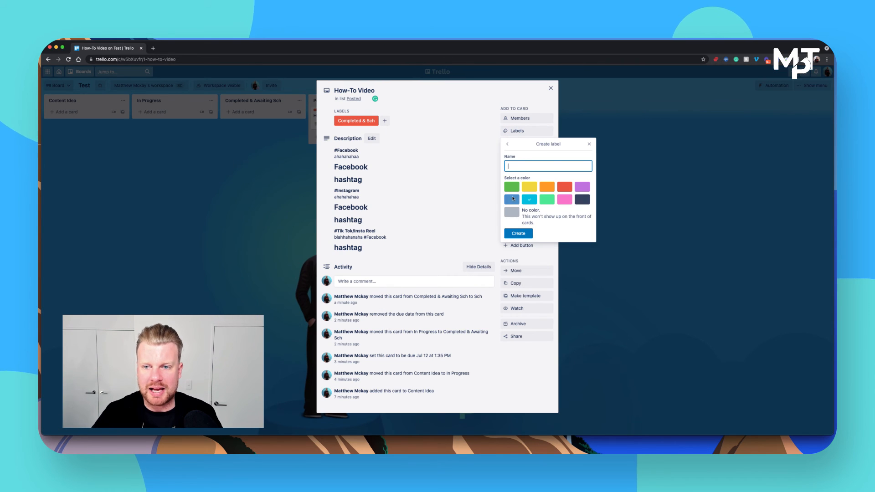
pyautogui.write('Tik Tok')
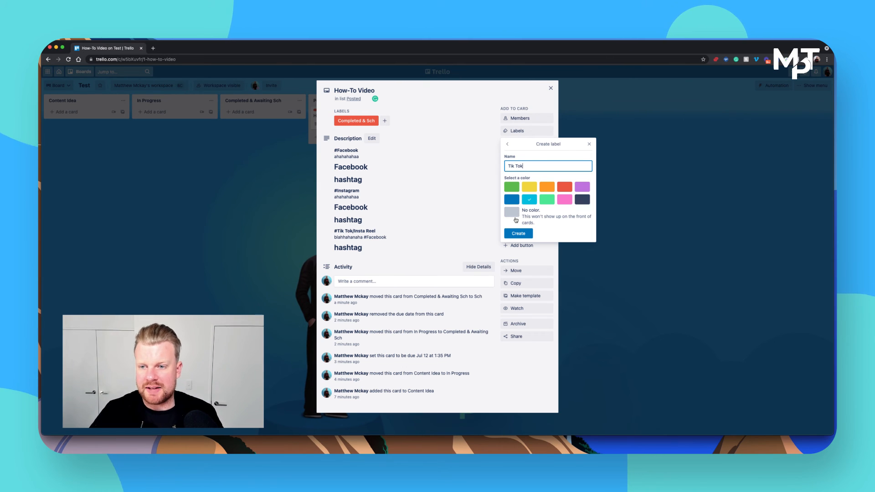
pyautogui.click(518, 233)
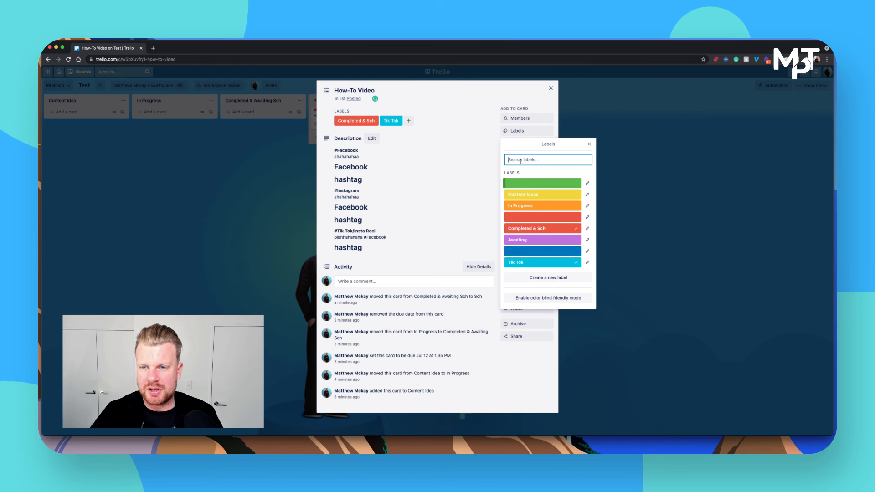
# Create a dark navy label named "Facebook" for the How-To Video card
pyautogui.click(534, 277)
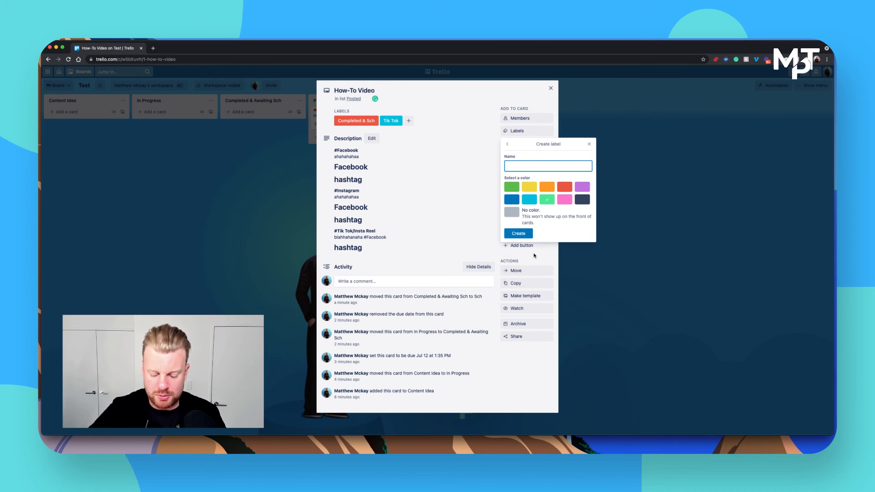
pyautogui.write('Facebook Ads Live Training')
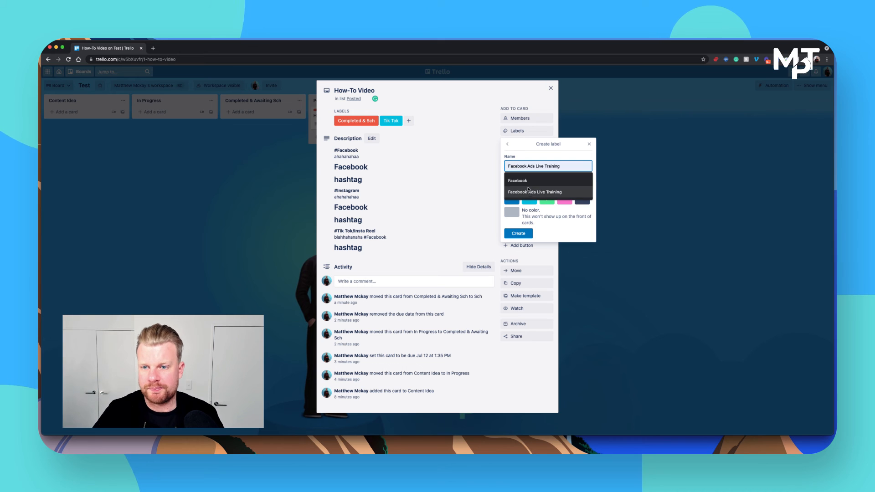
pyautogui.click(518, 181)
pyautogui.click(579, 201)
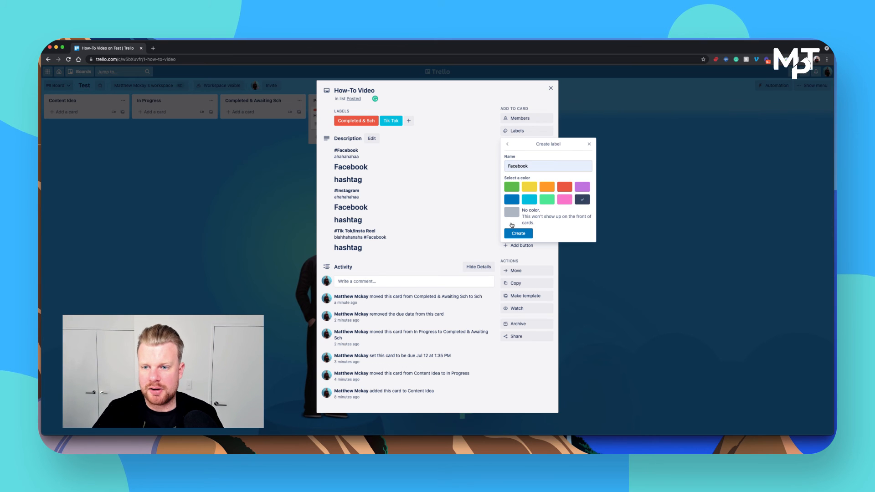
pyautogui.click(514, 233)
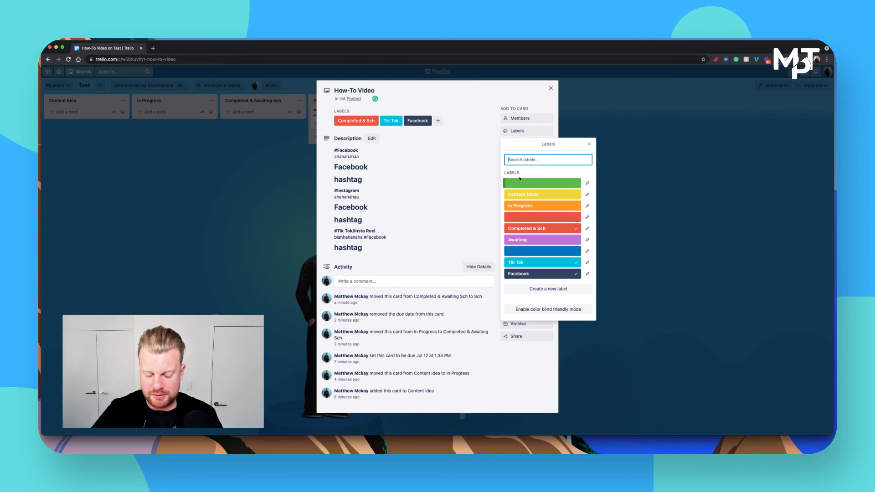
# Create a light green label named "Youtube" for the How-To Video card and show the label names on the board
pyautogui.write('Youtube')
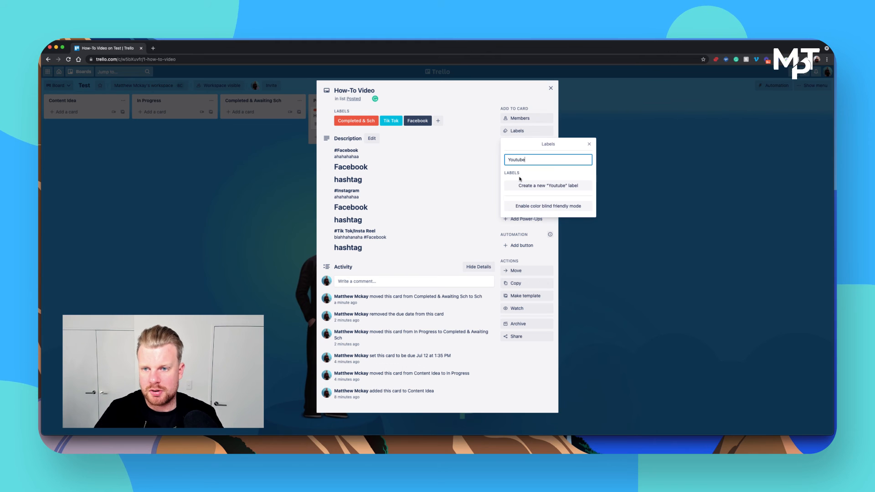
pyautogui.click(522, 186)
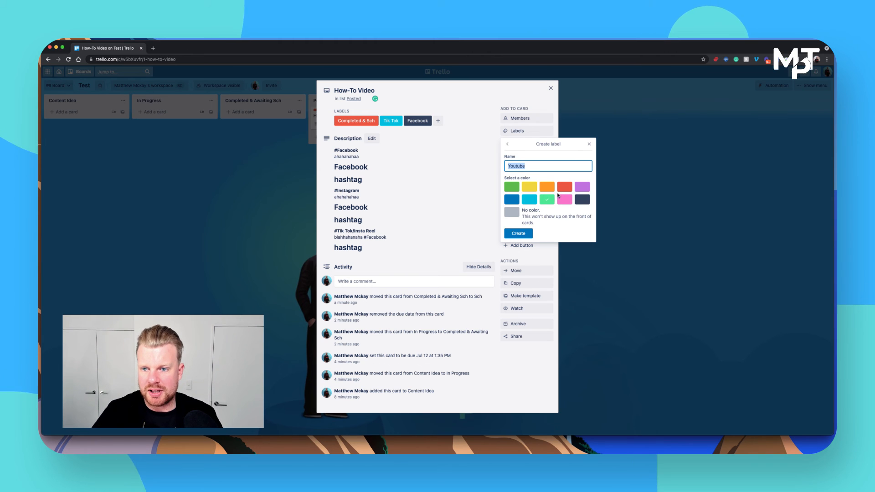
pyautogui.click(564, 173)
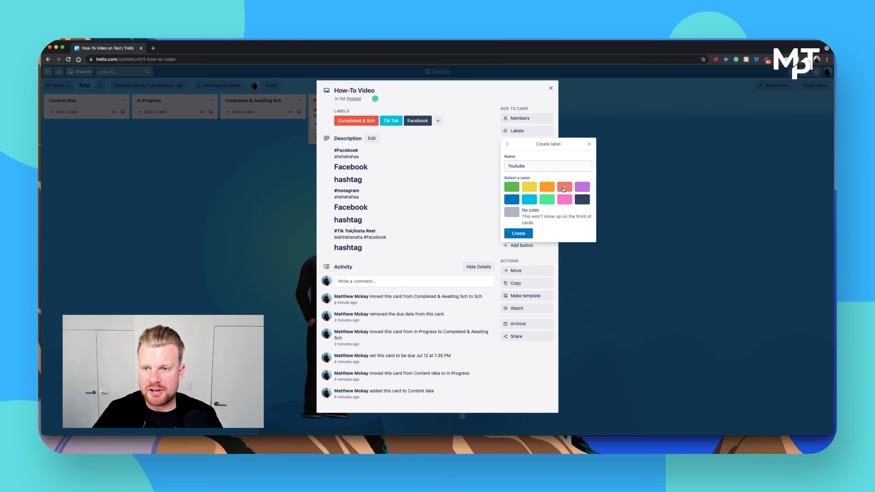
pyautogui.click(522, 233)
pyautogui.click(260, 175)
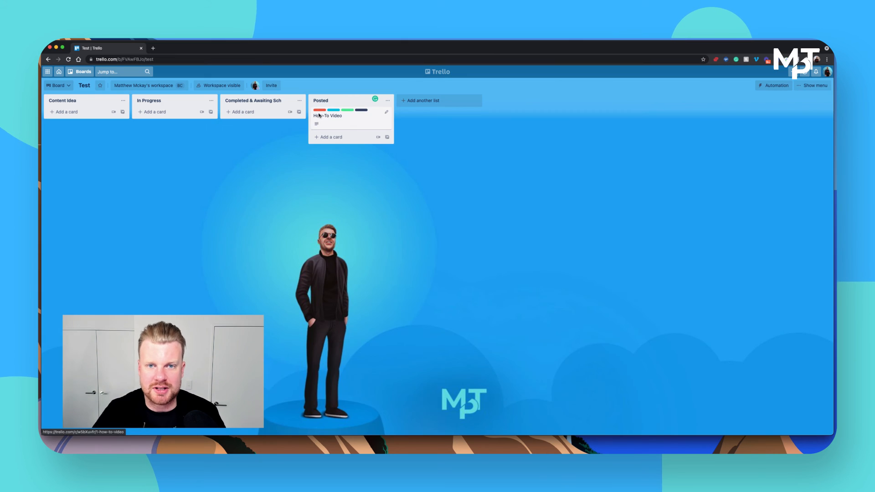
pyautogui.click(244, 162)
pyautogui.click(322, 111)
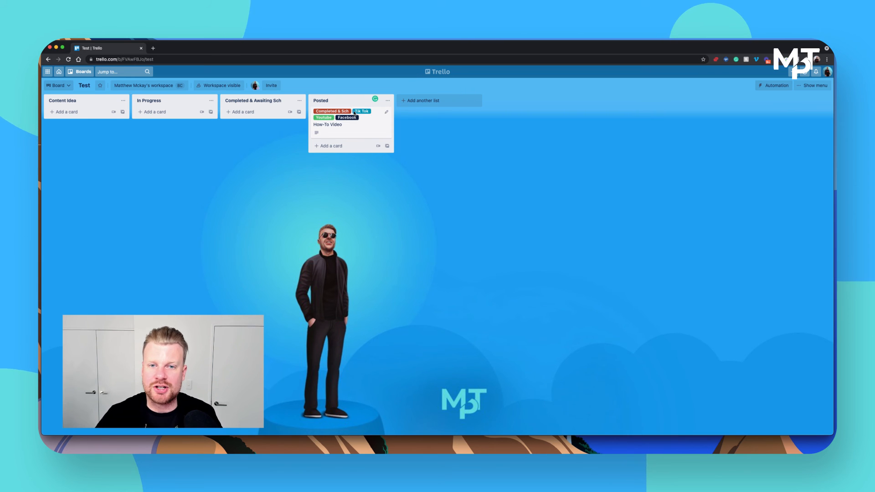
# Draft a comment on the How-To Video card with the lines "Facebook - 1900" and "Tik Tok - 2.4", and close the card without saving the comment
pyautogui.click(369, 124)
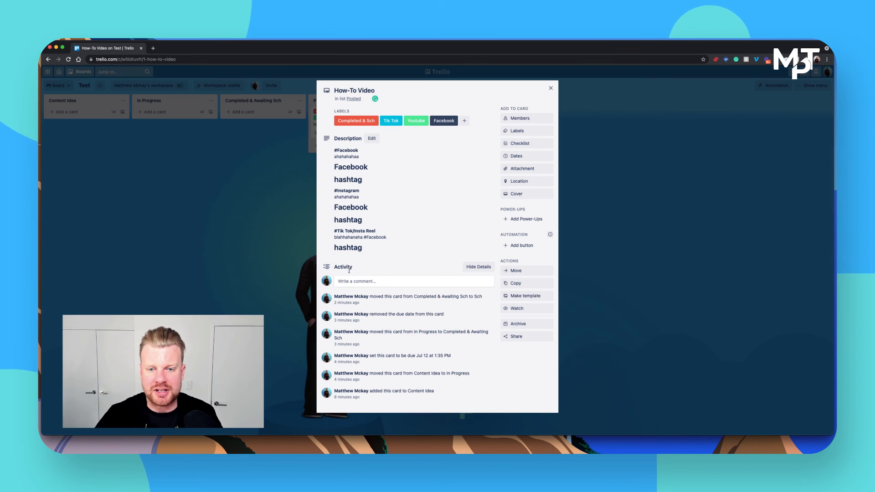
pyautogui.click(358, 285)
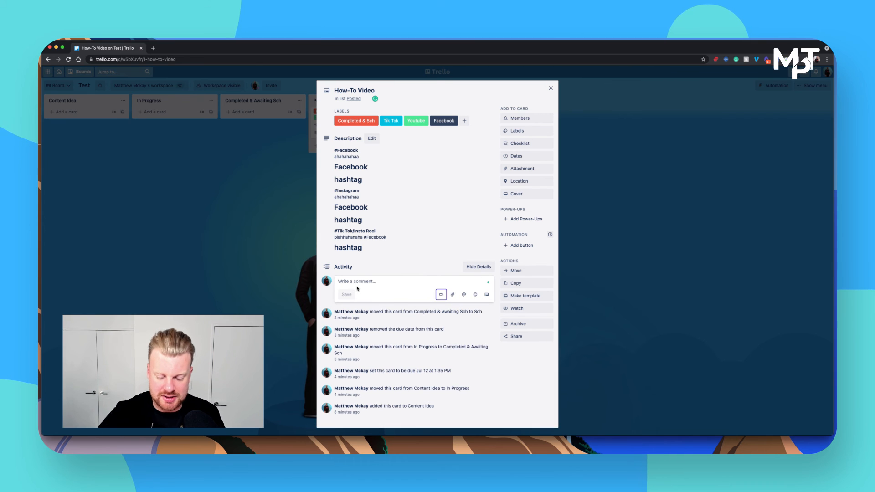
pyautogui.write('Focboo')
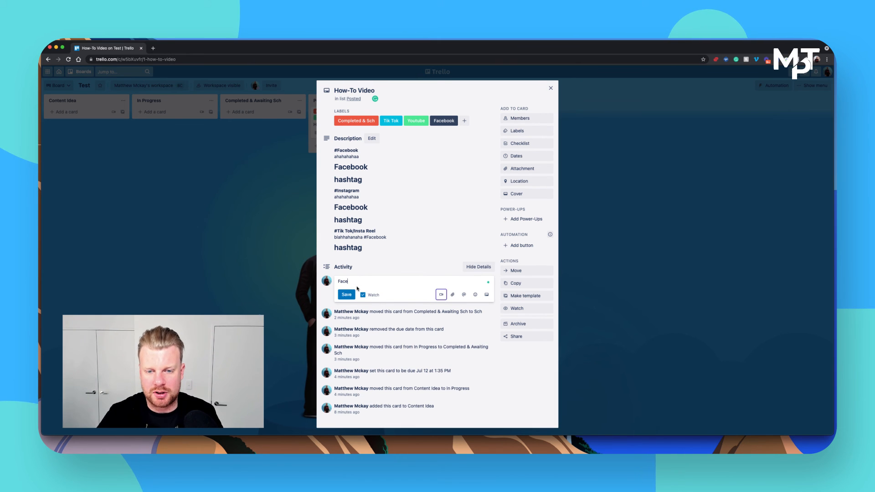
pyautogui.press('BackSpace')
pyautogui.press('BackSpace')
pyautogui.press('BackSpace')
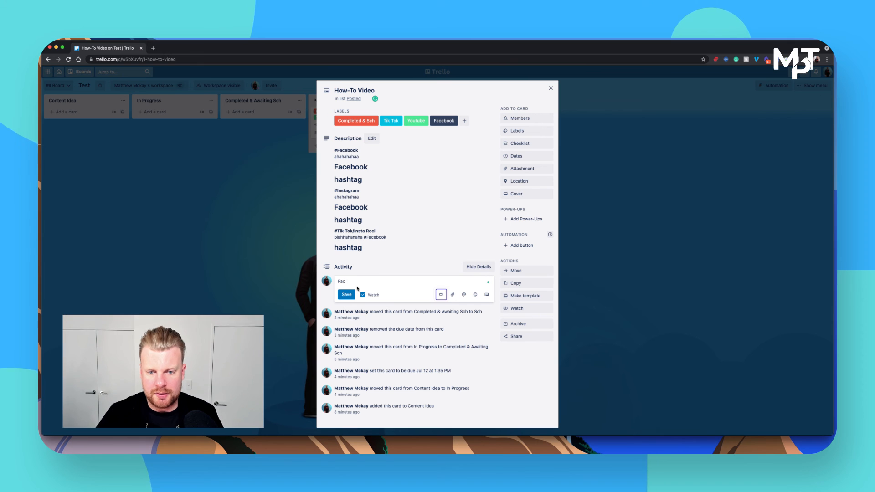
pyautogui.write('ebook - ')
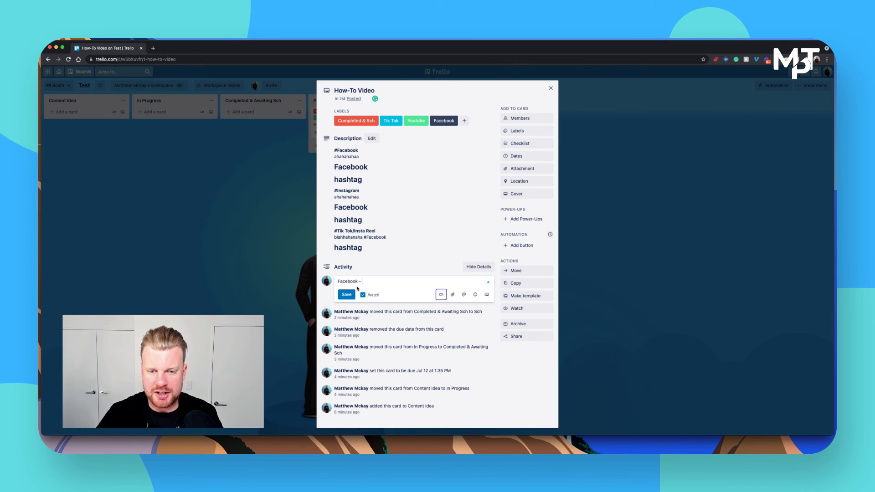
pyautogui.write('1900')
pyautogui.press('Return')
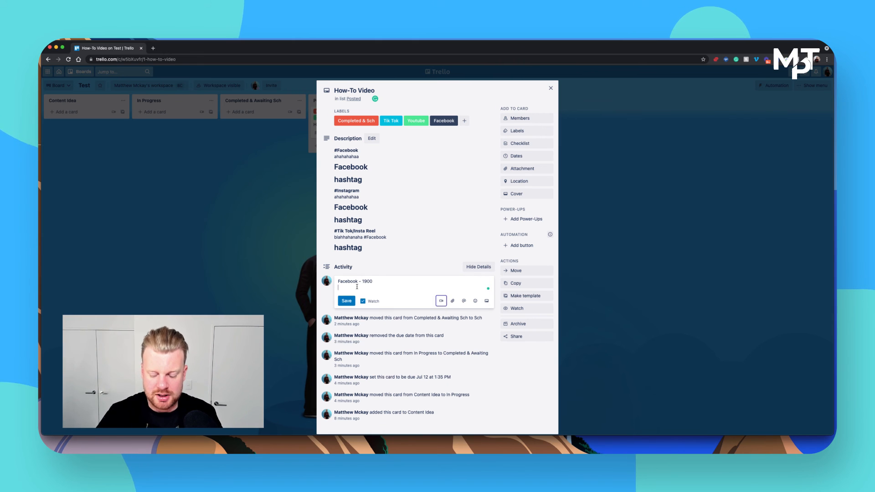
pyautogui.write('Tik T')
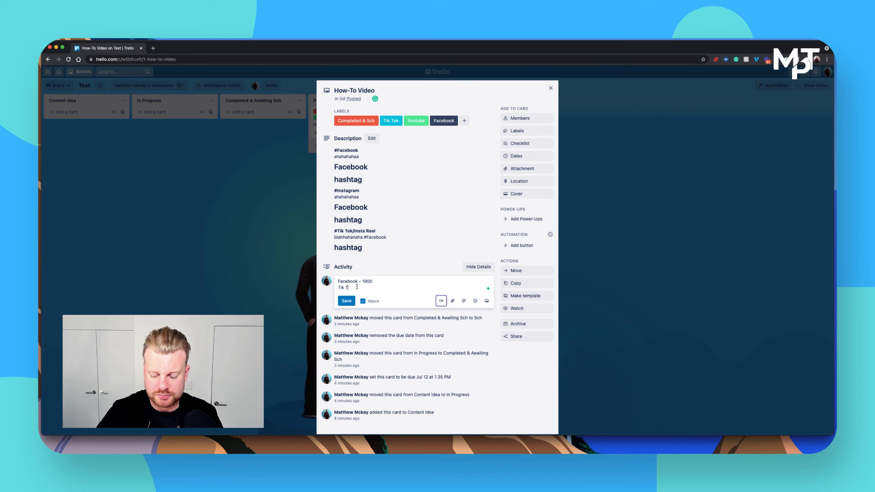
pyautogui.write('ok - 2.4')
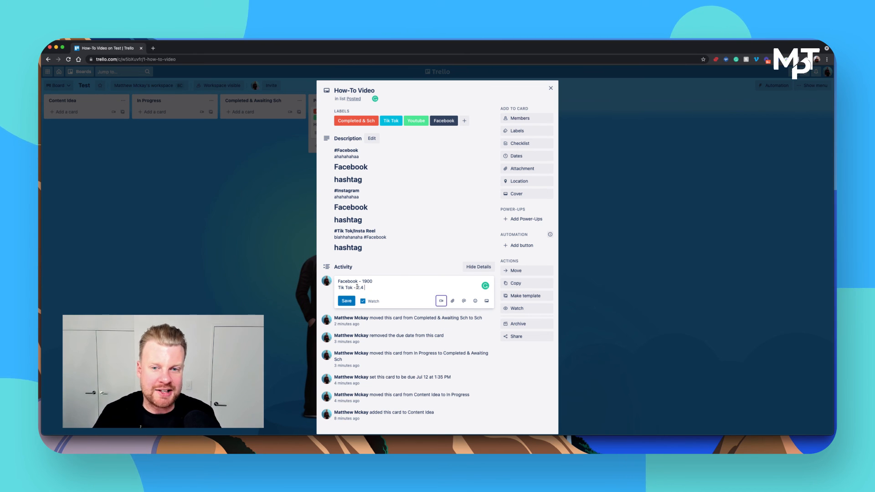
pyautogui.click(156, 230)
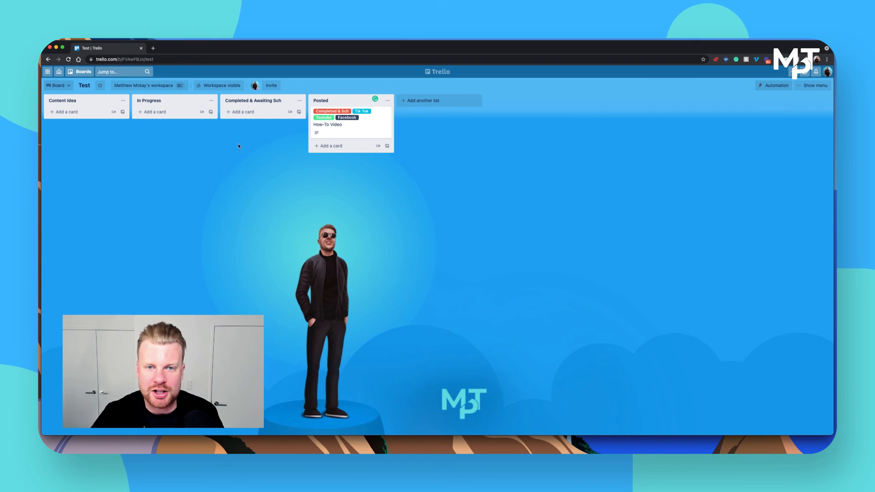
# Reopen the How-To Video card to review its labels, description and comment draft, and return to the board
pyautogui.moveTo(347, 117)
pyautogui.mouseDown()
pyautogui.moveTo(91, 117)
pyautogui.moveTo(323, 113)
pyautogui.moveTo(360, 123)
pyautogui.mouseUp()
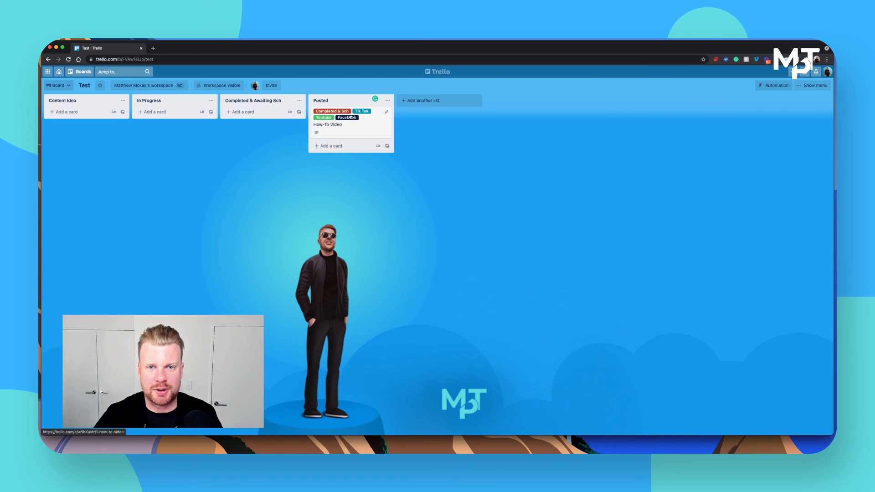
pyautogui.click(361, 123)
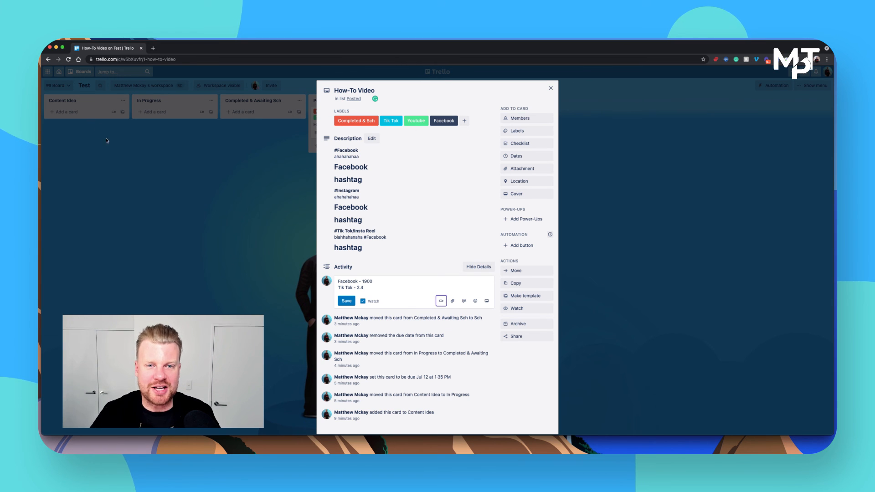
pyautogui.click(119, 145)
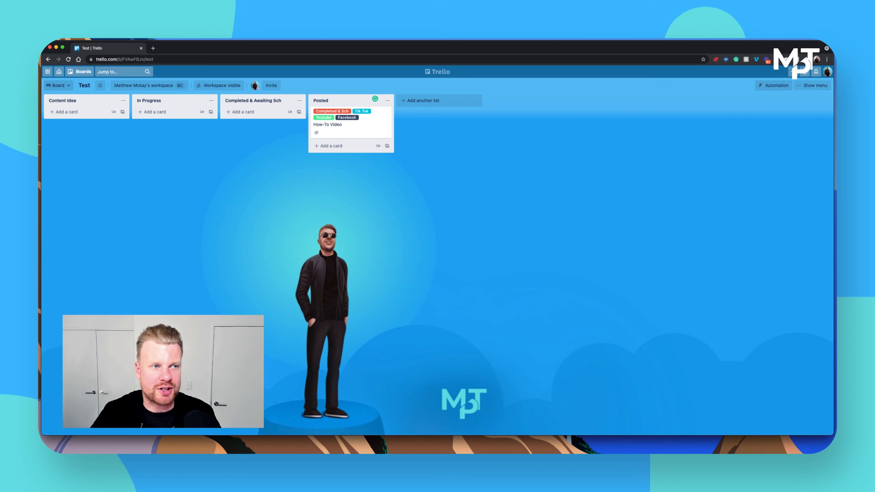